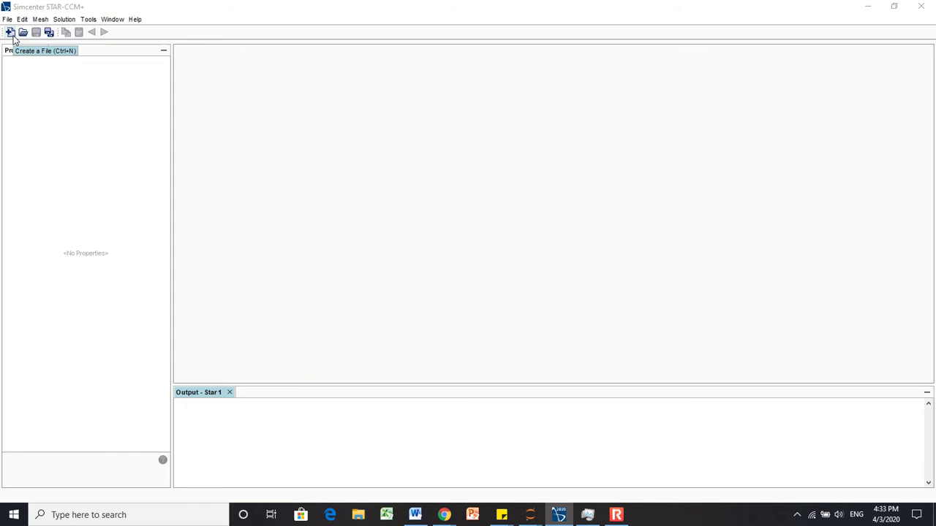
# Create a new Simulation file using the Serial process option.
pyautogui.click(12, 35)
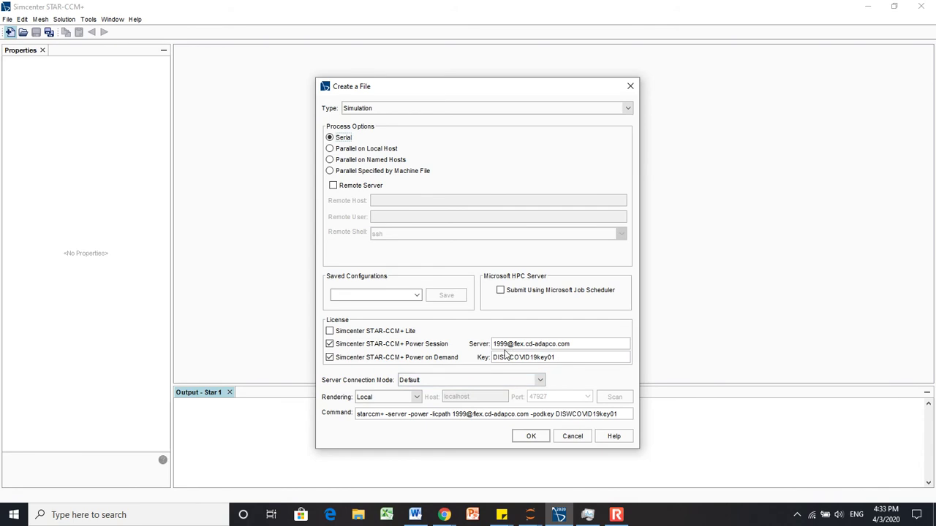
pyautogui.click(532, 436)
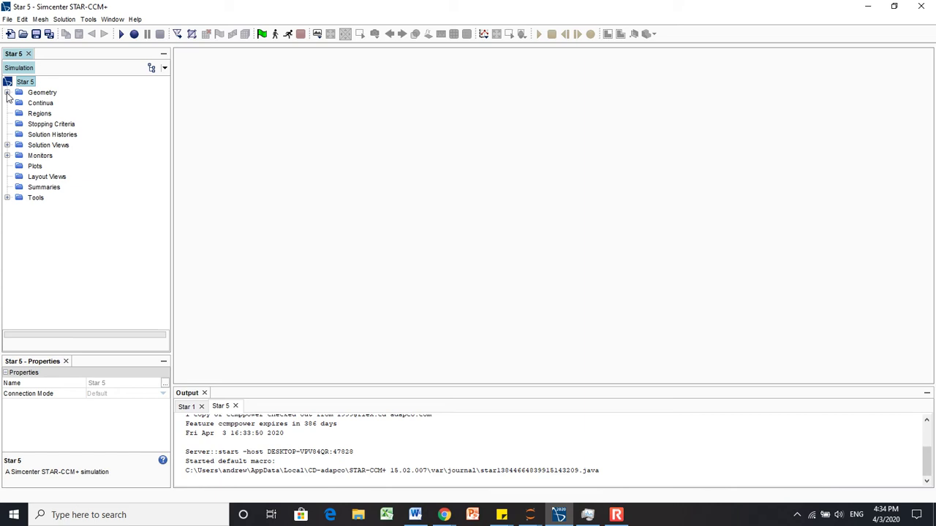
# Add a new 3D-CAD model under Geometry > 3D-CAD Models.
pyautogui.click(7, 93)
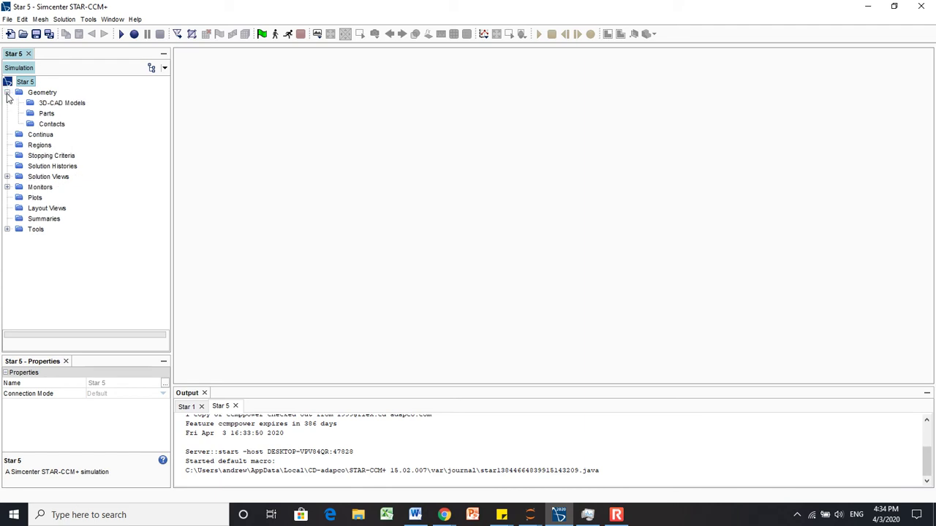
pyautogui.click(56, 105)
pyautogui.rightClick(55, 107)
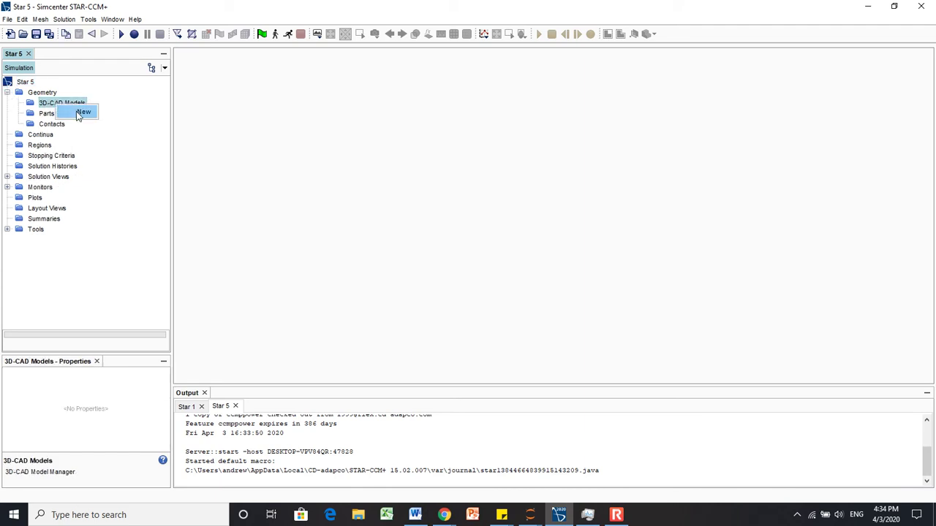
pyautogui.click(78, 102)
pyautogui.rightClick(78, 102)
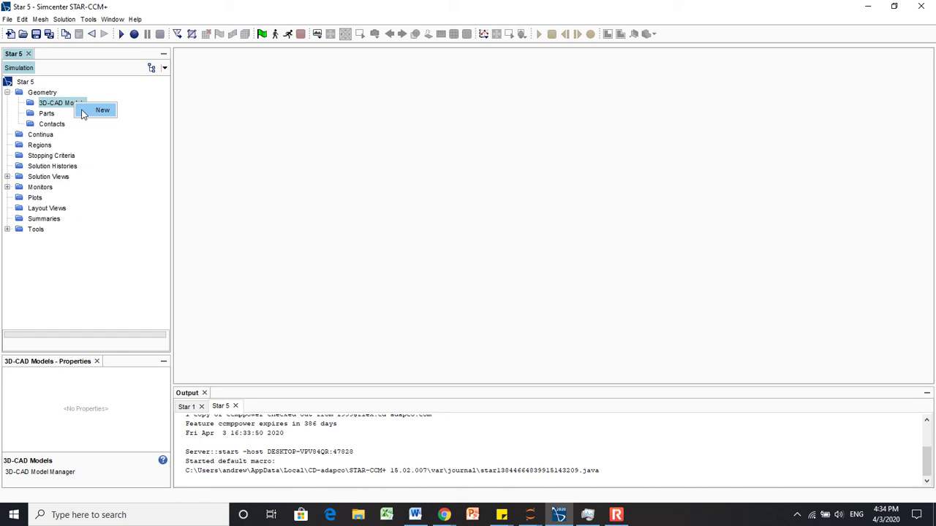
pyautogui.click(82, 112)
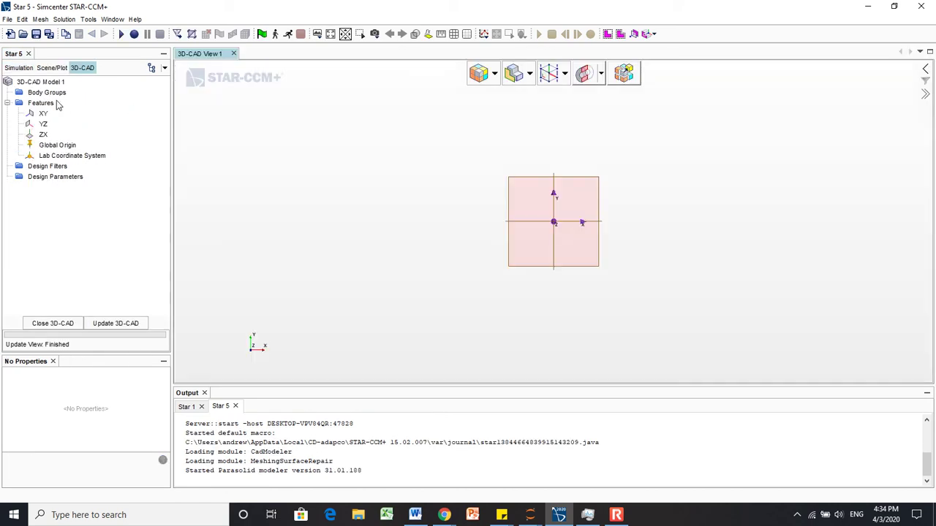
# Start a new sketch on the model's XY plane.
pyautogui.click(44, 115)
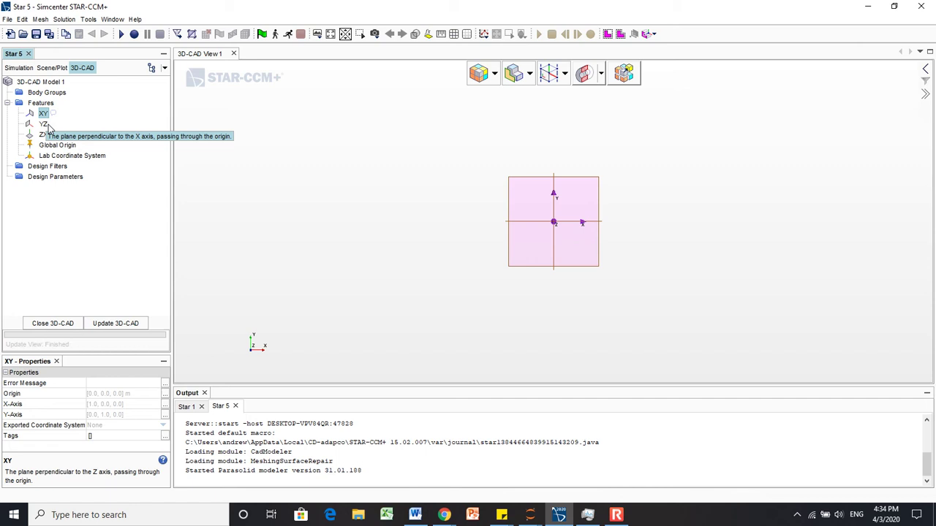
pyautogui.click(44, 124)
pyautogui.click(43, 114)
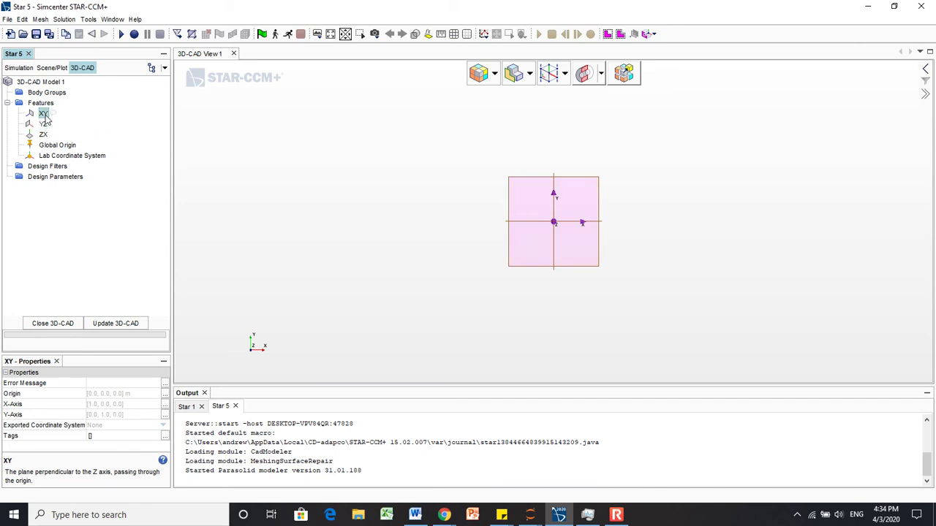
pyautogui.rightClick(44, 115)
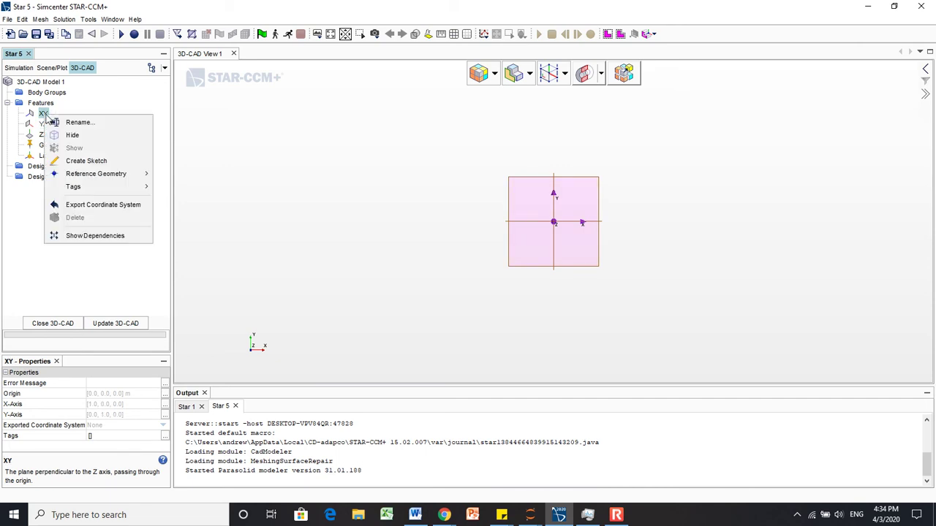
pyautogui.click(70, 164)
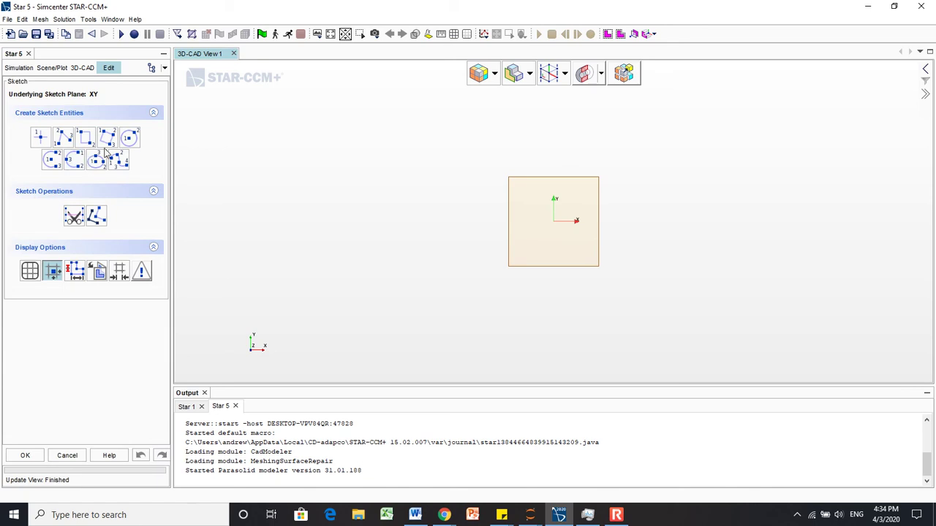
# Draw a circle centred on the sketch origin.
pyautogui.click(130, 139)
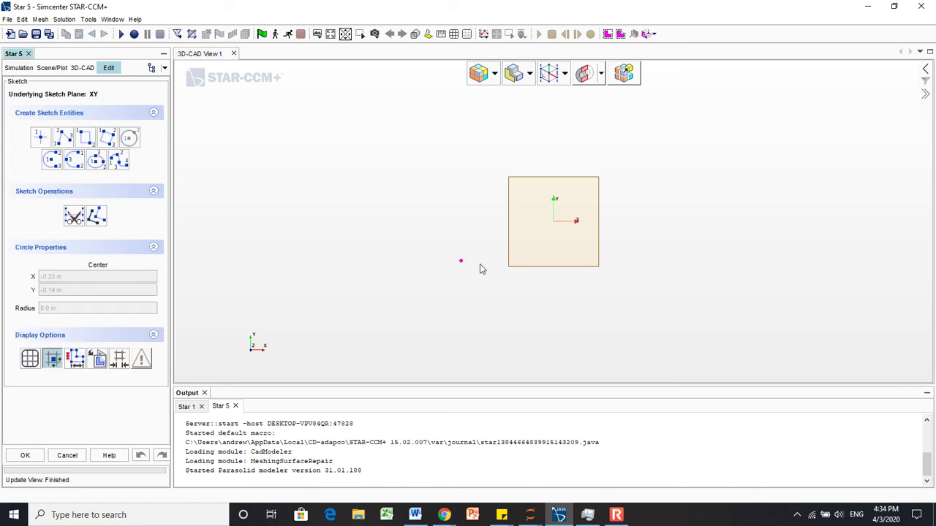
pyautogui.scroll(3, 568, 231)
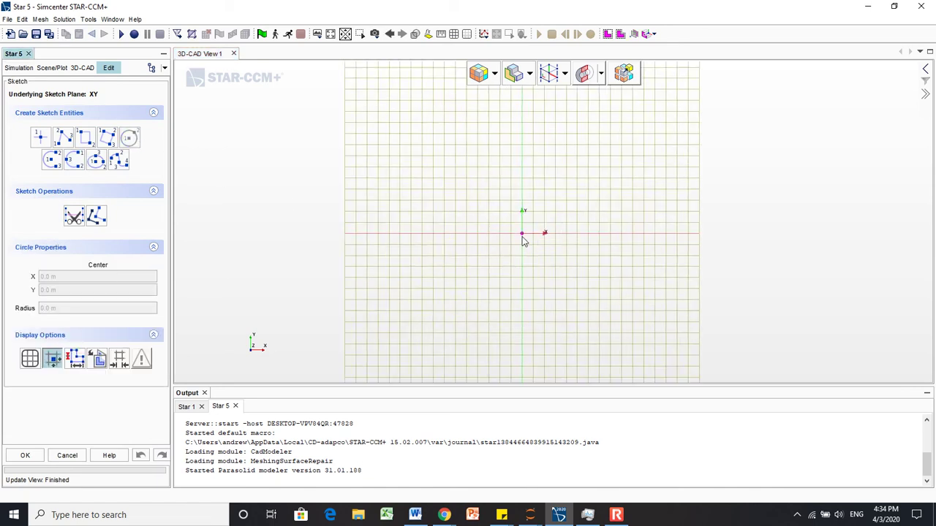
pyautogui.click(522, 235)
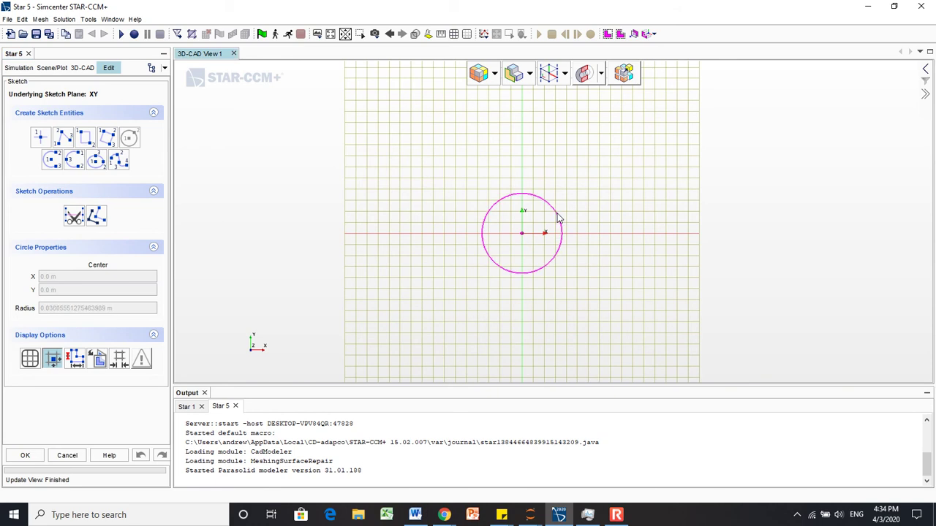
pyautogui.click(595, 198)
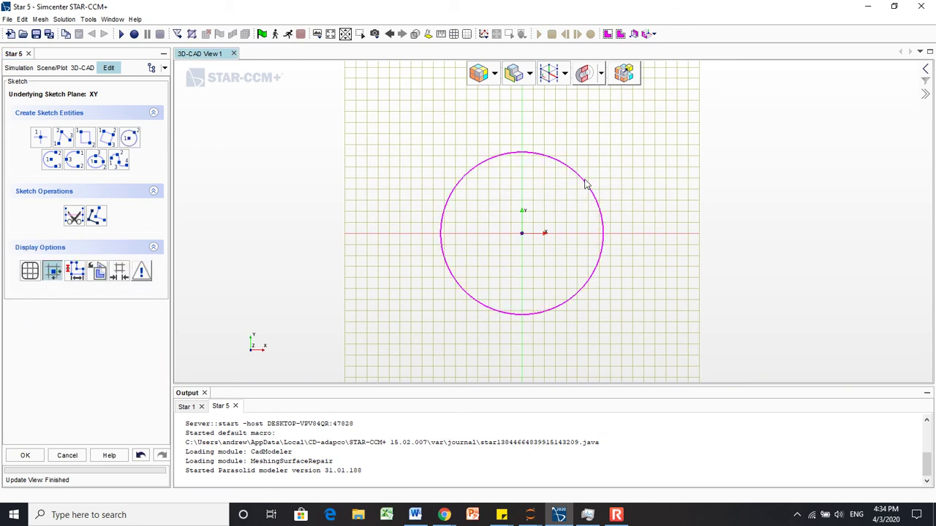
# Dimension the circle's radius to 0.1 m and finish it as Sketch 1.
pyautogui.click(585, 185)
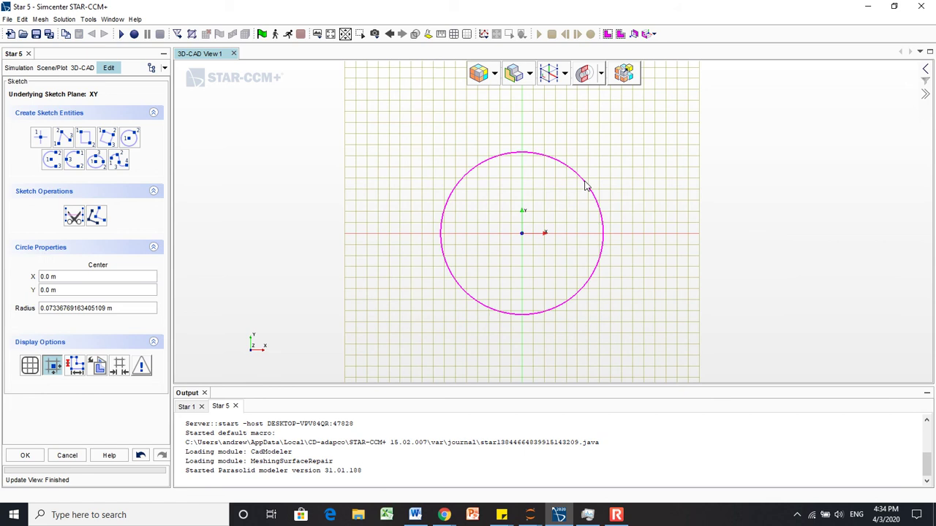
pyautogui.rightClick(585, 185)
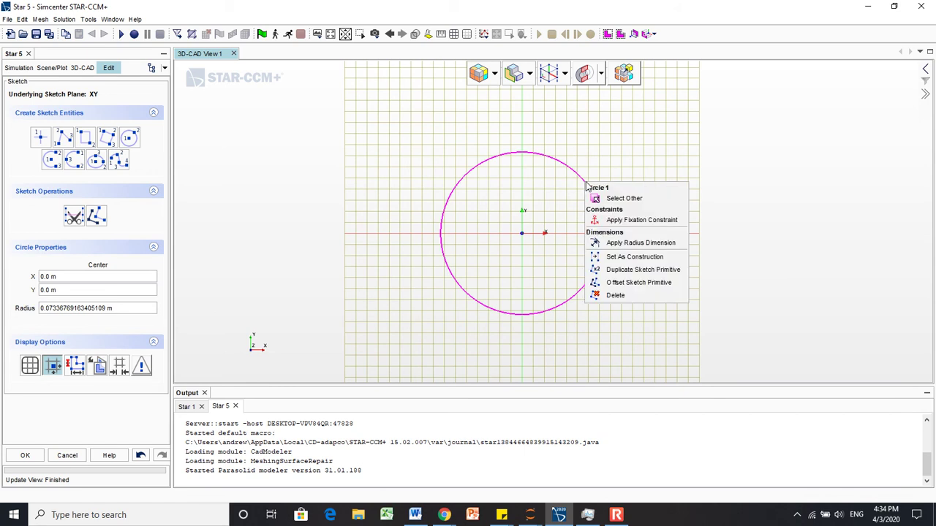
pyautogui.click(615, 244)
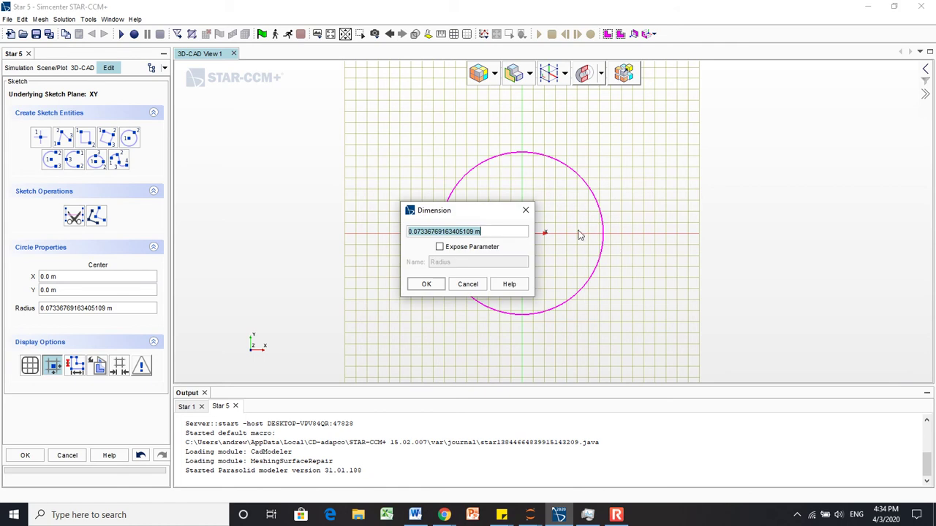
pyautogui.write('0.1')
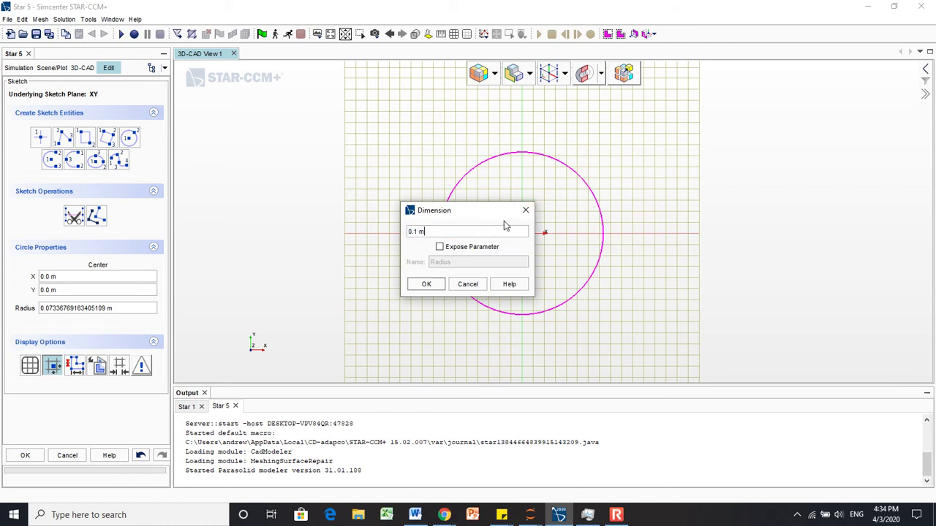
pyautogui.click(427, 285)
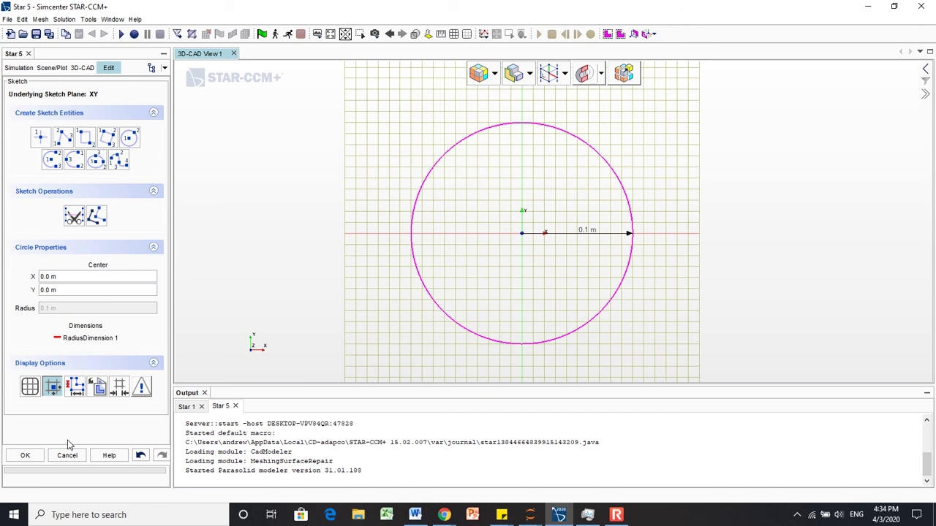
pyautogui.click(32, 459)
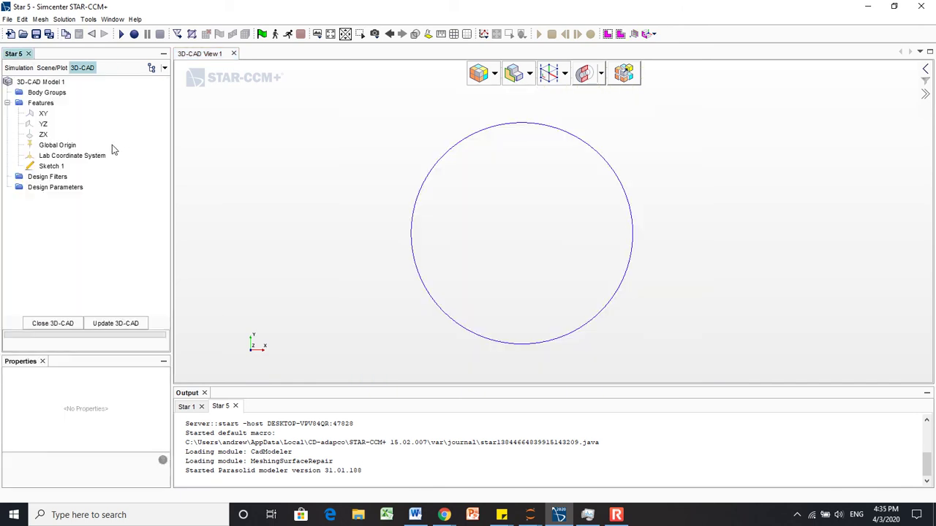
# Extrude Sketch 1 a blind 0.1 m into the solid cylinder Extrude 1.
pyautogui.click(59, 167)
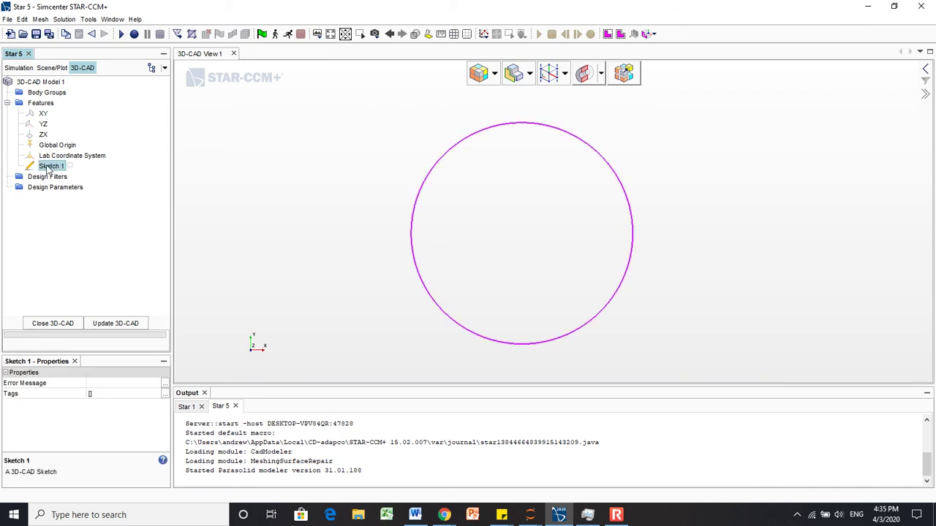
pyautogui.rightClick(50, 169)
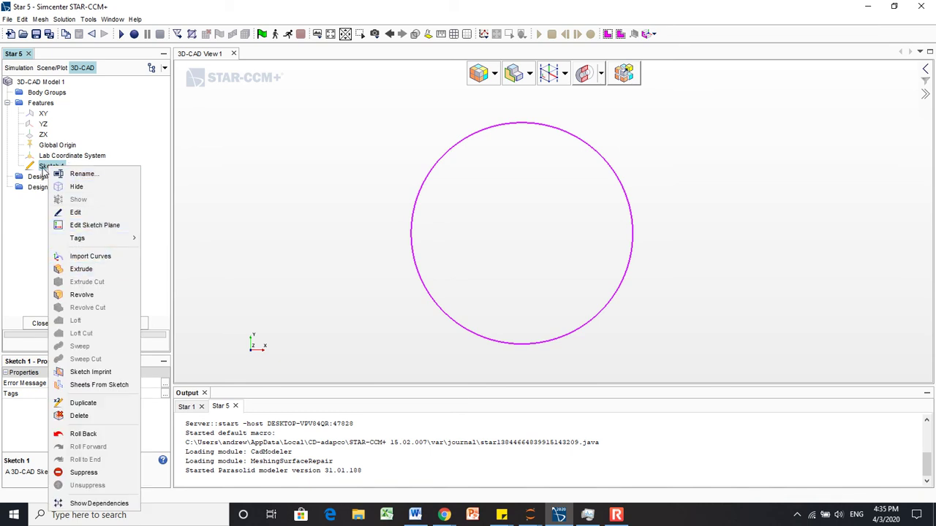
pyautogui.click(108, 269)
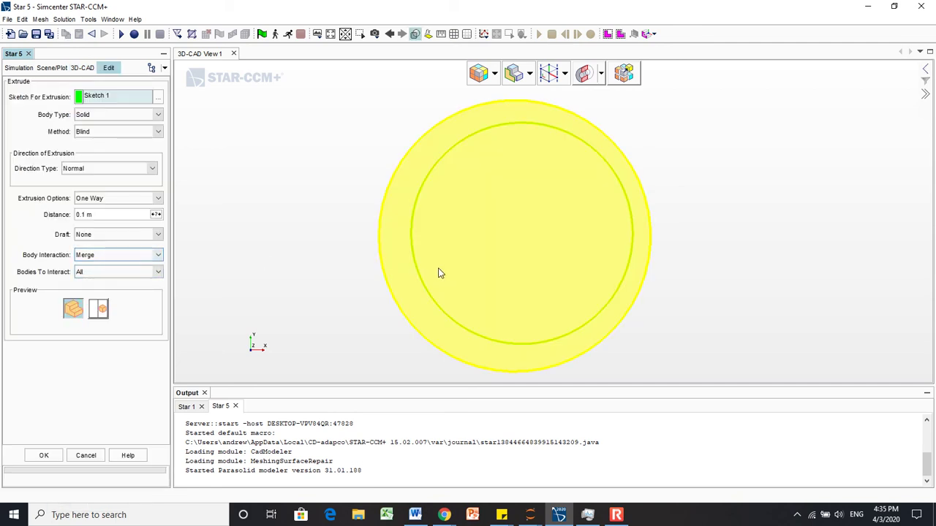
pyautogui.moveTo(437, 270); pyautogui.dragTo(454, 236)
pyautogui.moveTo(483, 315); pyautogui.dragTo(495, 298)
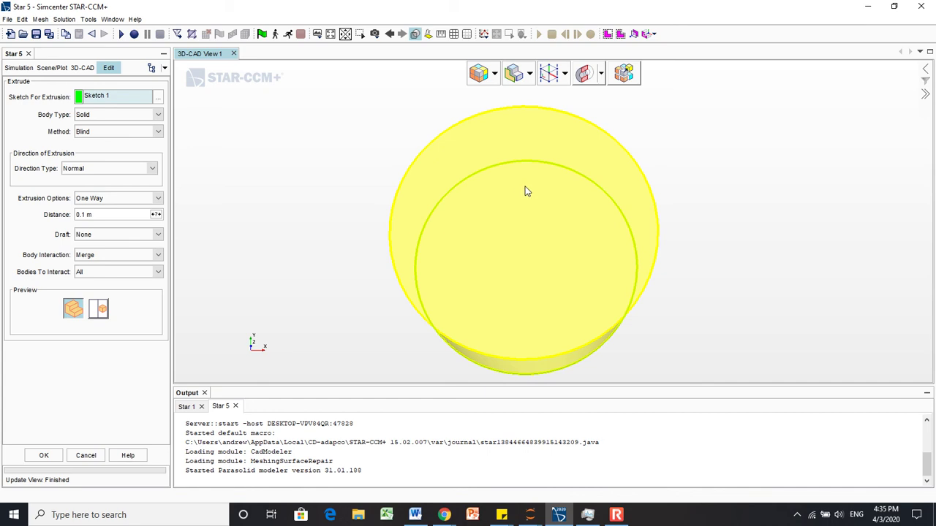
pyautogui.moveTo(531, 247); pyautogui.dragTo(532, 197)
pyautogui.scroll(-3, 545, 189)
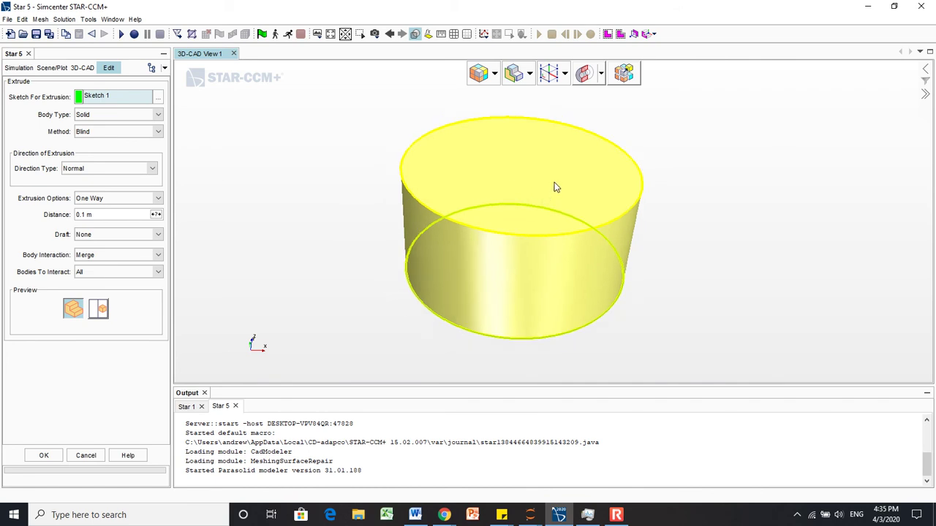
pyautogui.scroll(3, 552, 189)
pyautogui.scroll(-2, 551, 192)
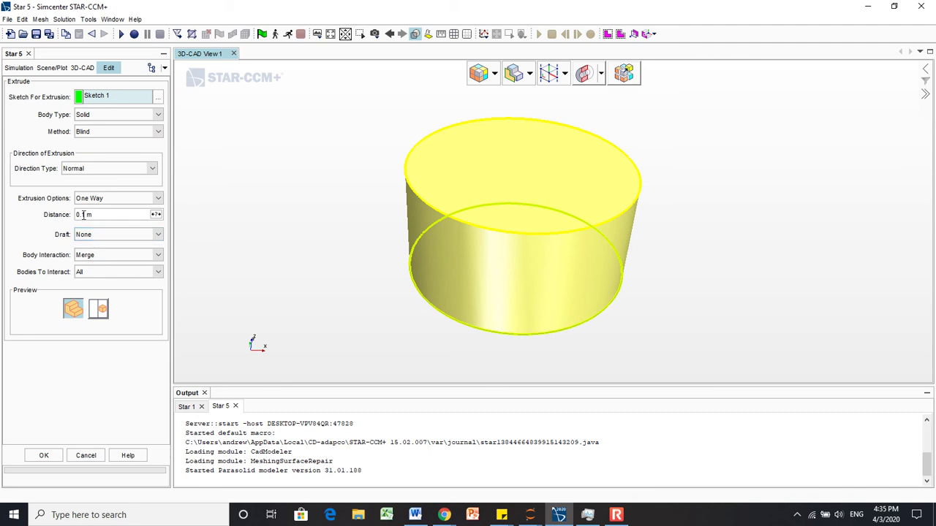
pyautogui.moveTo(76, 214); pyautogui.dragTo(98, 215)
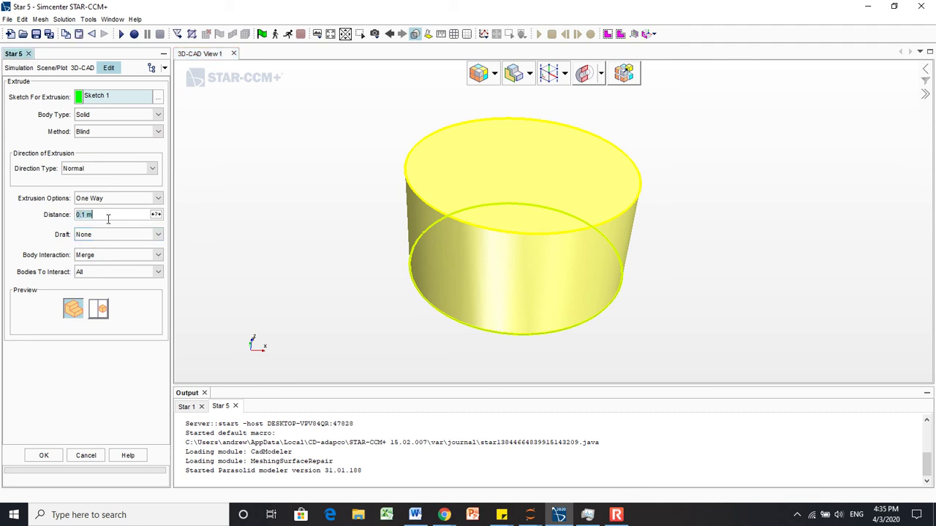
pyautogui.click(44, 456)
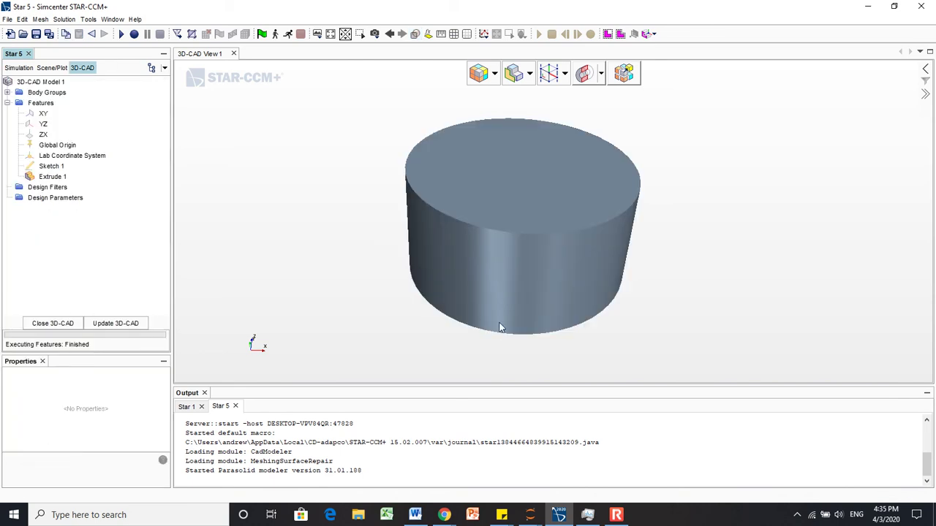
# Select the cylinder's top face so it highlights magenta.
pyautogui.click(495, 193)
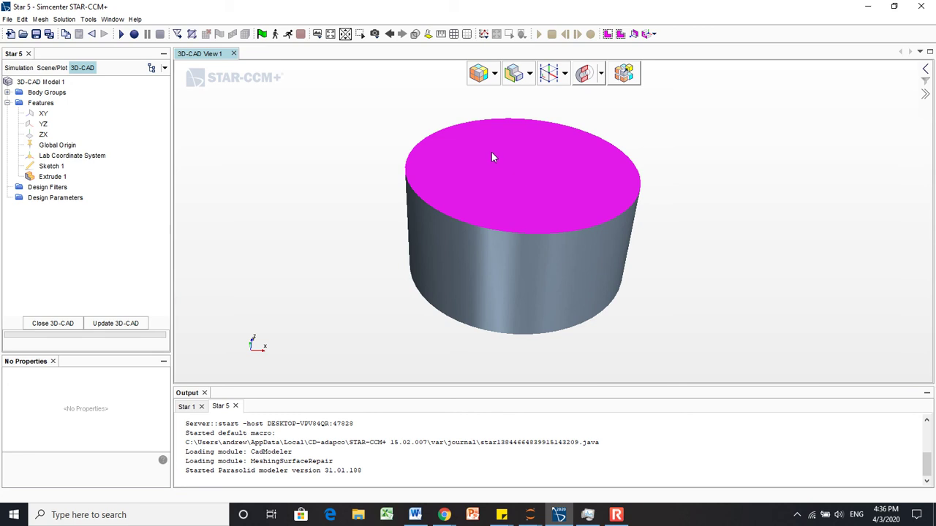
pyautogui.click(655, 174)
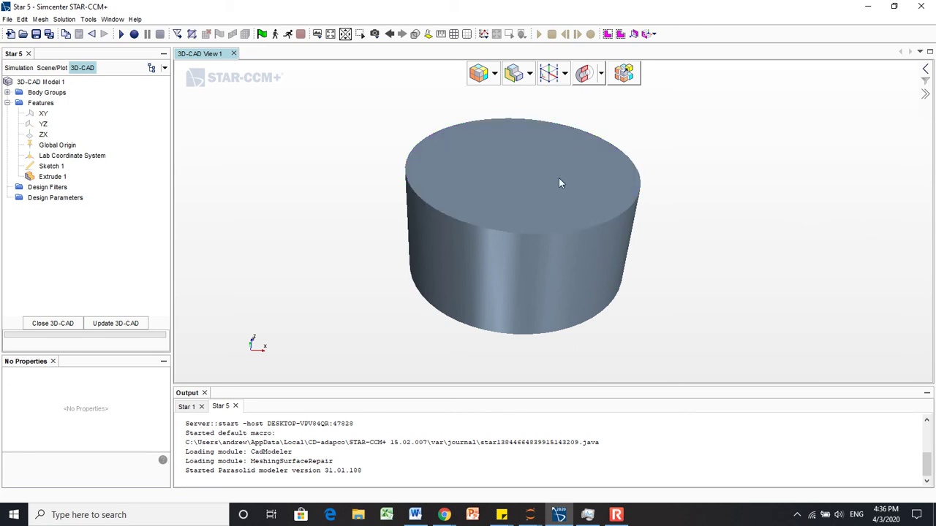
pyautogui.click(543, 188)
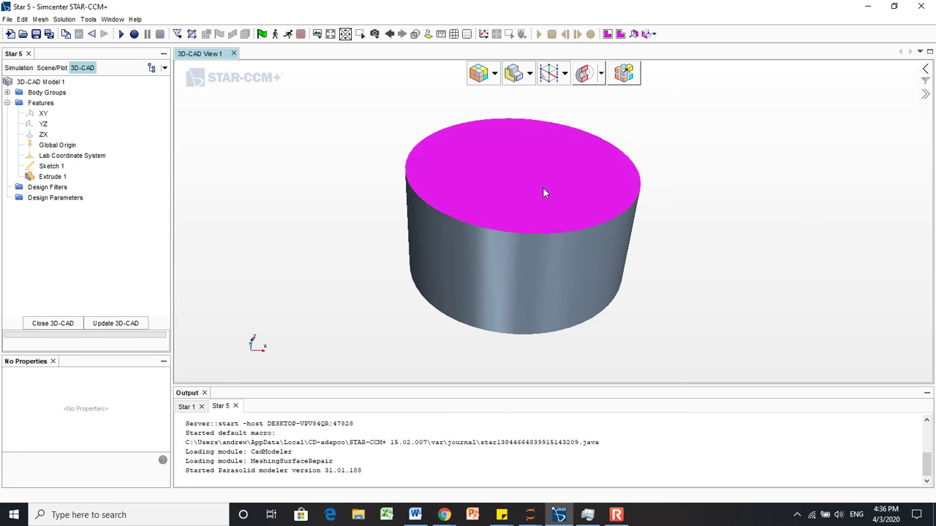
# Start a sketch on the top face and draw a circle at its origin.
pyautogui.rightClick(543, 193)
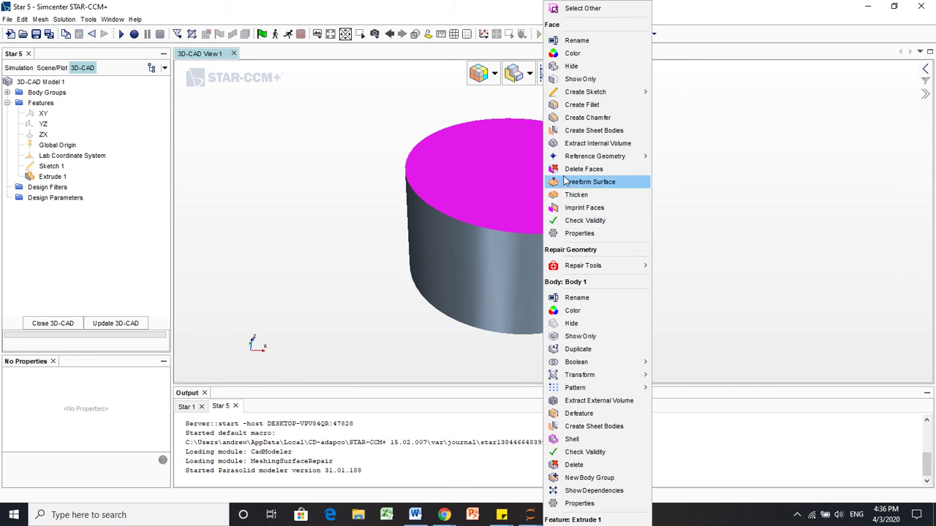
pyautogui.moveTo(589, 96)
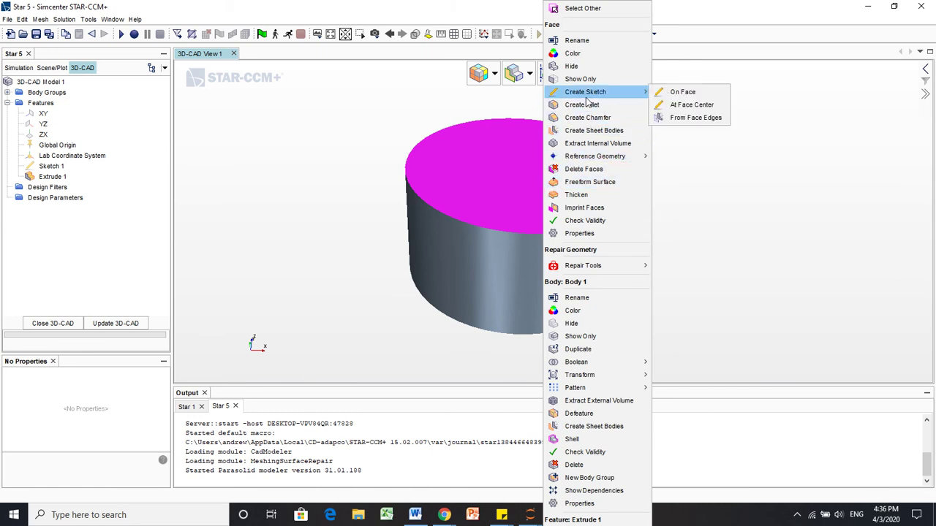
pyautogui.click(682, 92)
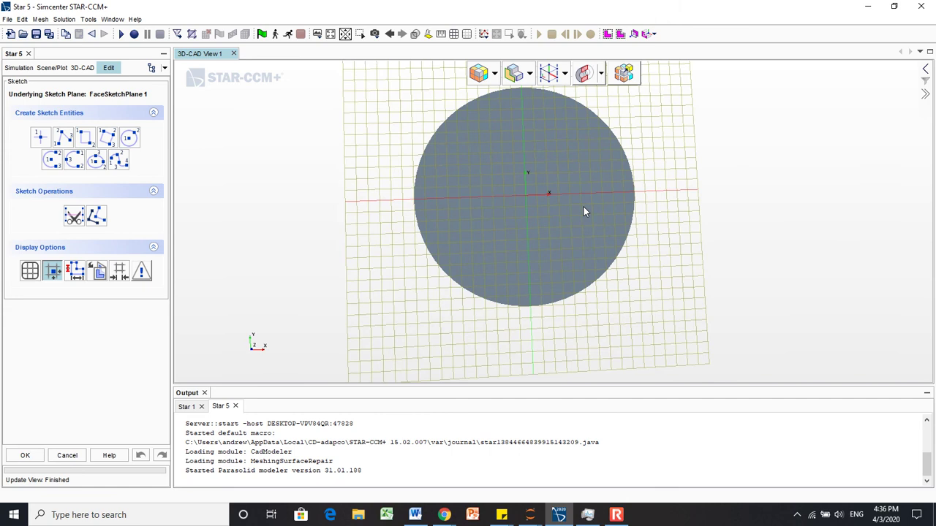
pyautogui.click(128, 138)
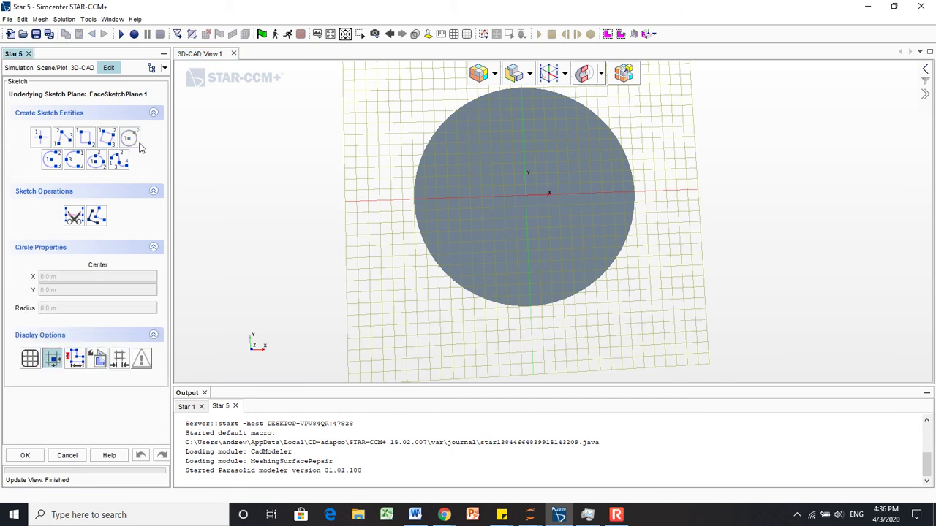
pyautogui.click(526, 194)
pyautogui.click(565, 174)
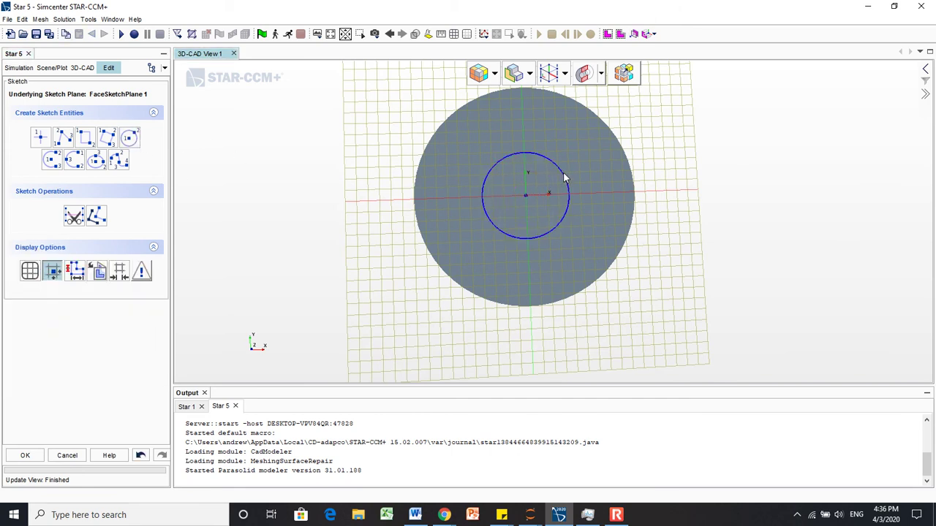
# Dimension the circle's radius, correcting it from 0.01 m to 0.02 m.
pyautogui.click(556, 170)
pyautogui.rightClick(556, 170)
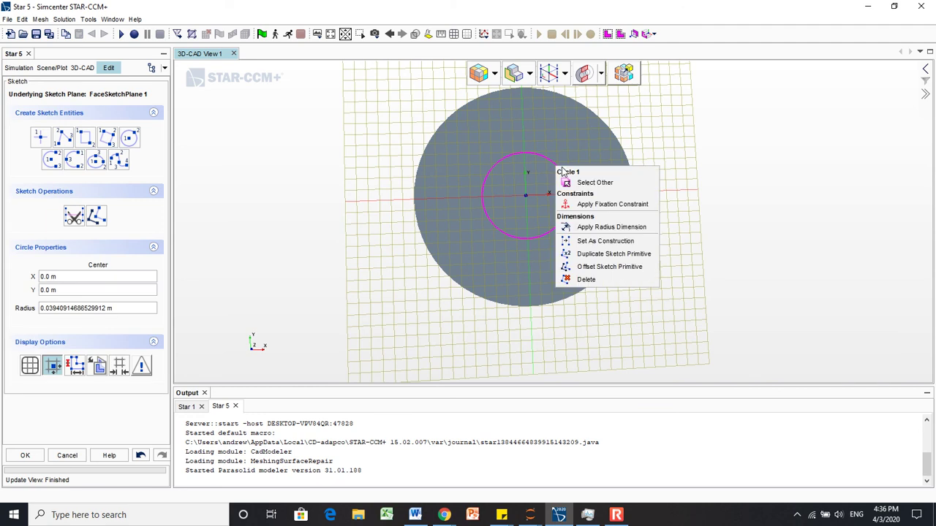
pyautogui.click(596, 228)
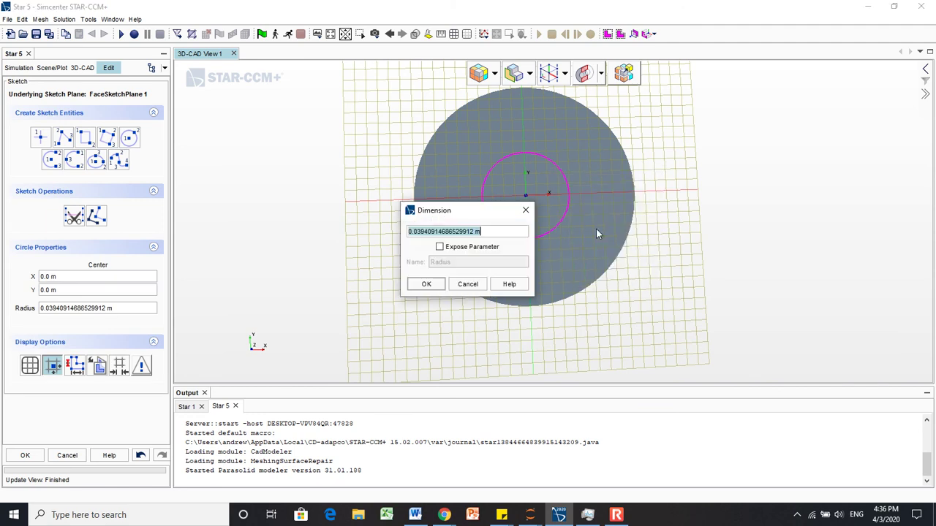
pyautogui.write('0')
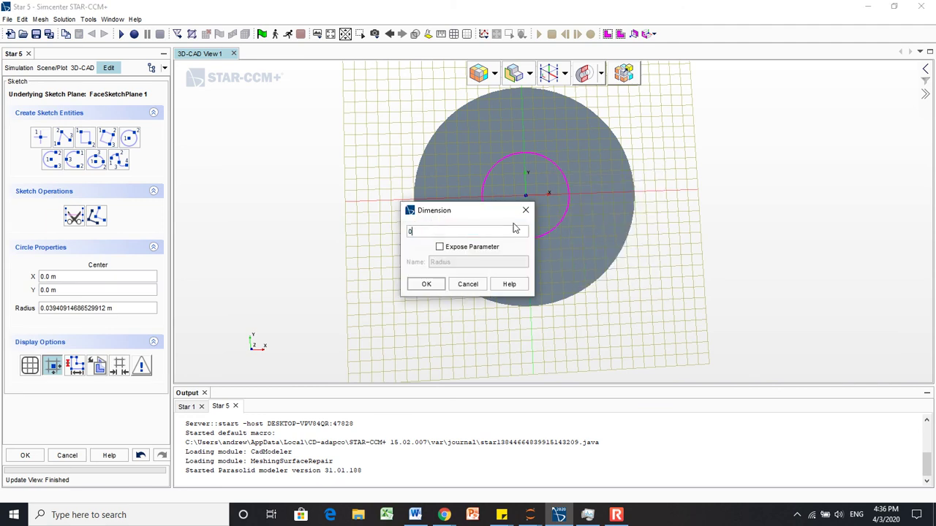
pyautogui.write('.01 m')
pyautogui.click(418, 285)
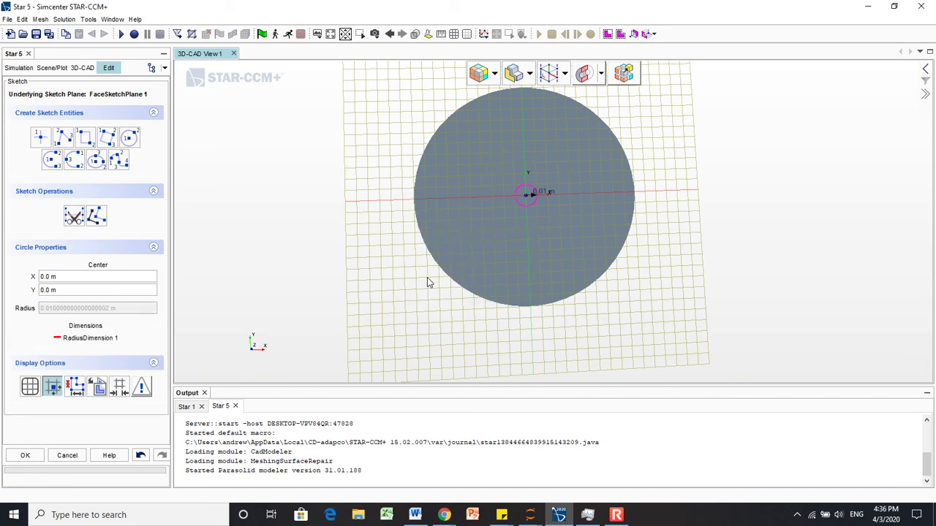
pyautogui.doubleClick(543, 193)
pyautogui.click(422, 232)
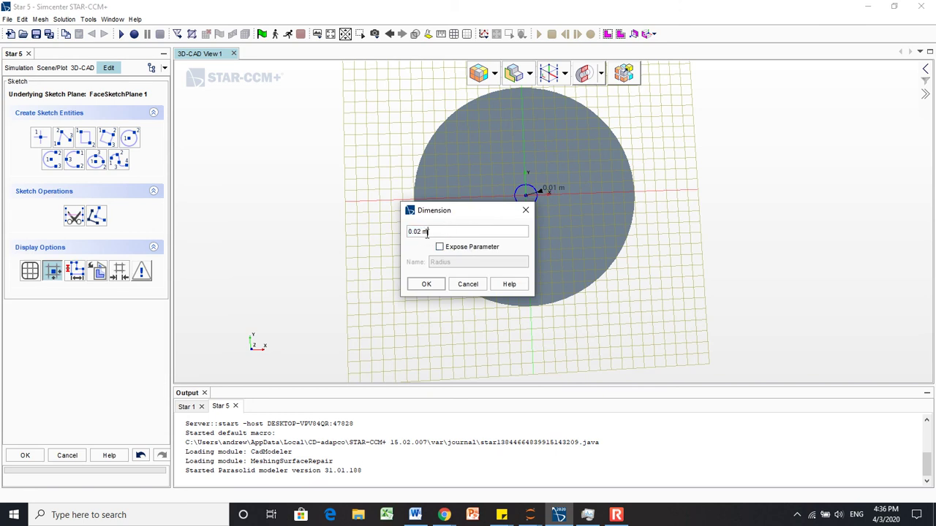
pyautogui.click(426, 284)
pyautogui.moveTo(430, 283); pyautogui.dragTo(447, 209)
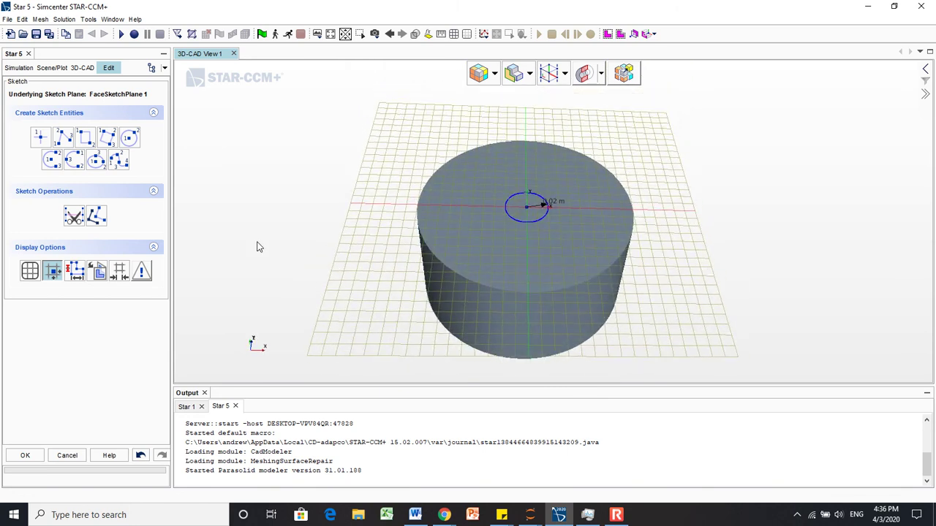
# Finish the face sketch as Sketch 2 and begin an extrude cut from it.
pyautogui.click(21, 455)
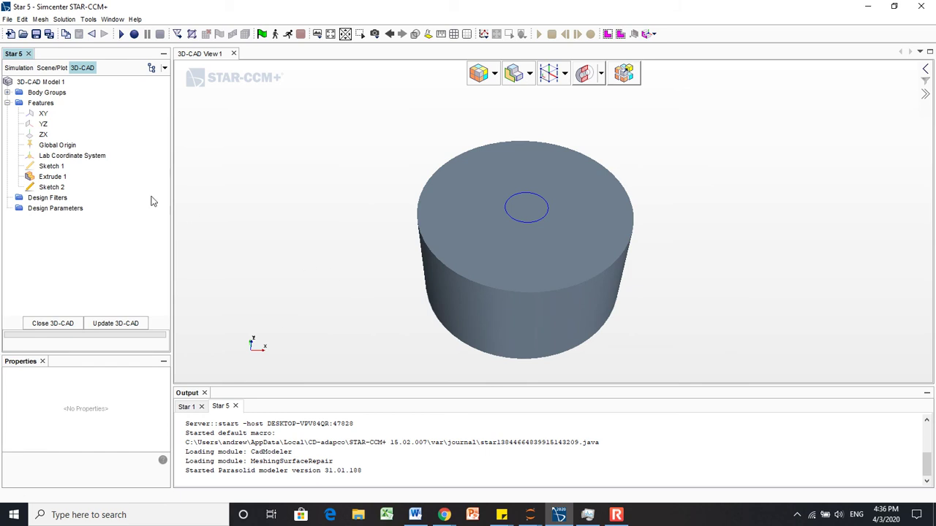
pyautogui.click(55, 187)
pyautogui.rightClick(55, 187)
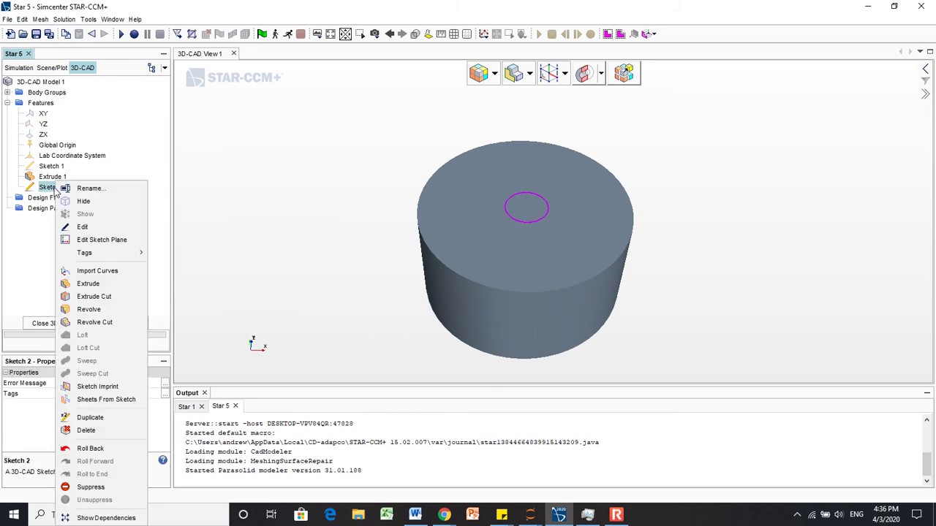
pyautogui.click(99, 297)
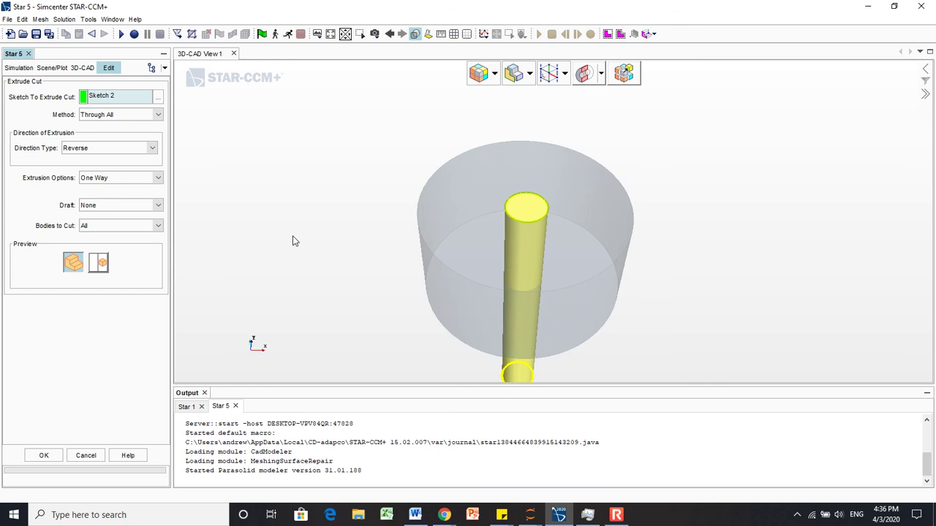
pyautogui.moveTo(315, 234); pyautogui.dragTo(376, 175)
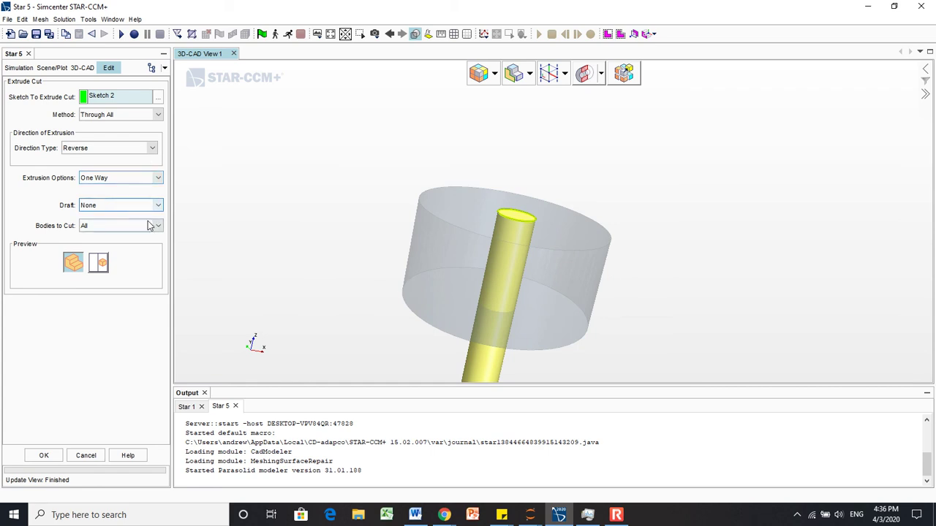
# Set the cut to Blind, 0.075 m deep, and apply Extrude Cut 1.
pyautogui.click(106, 116)
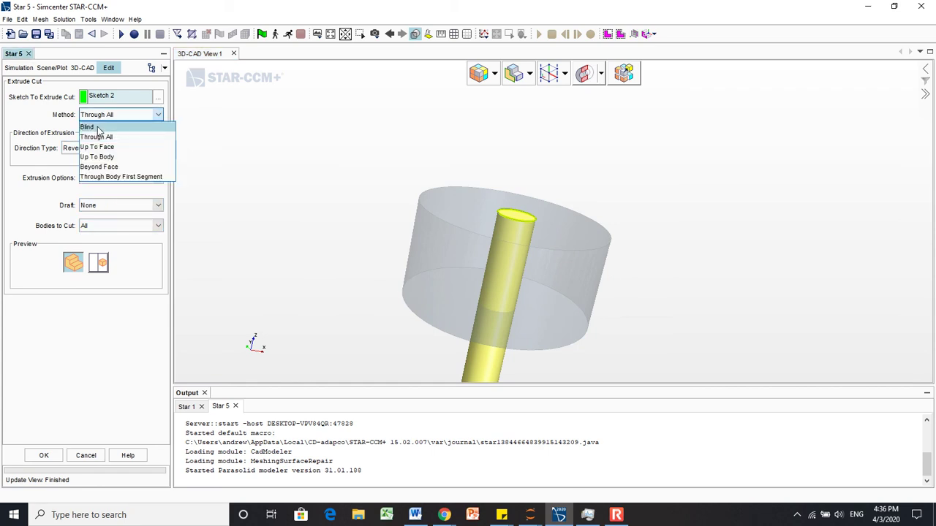
pyautogui.click(98, 127)
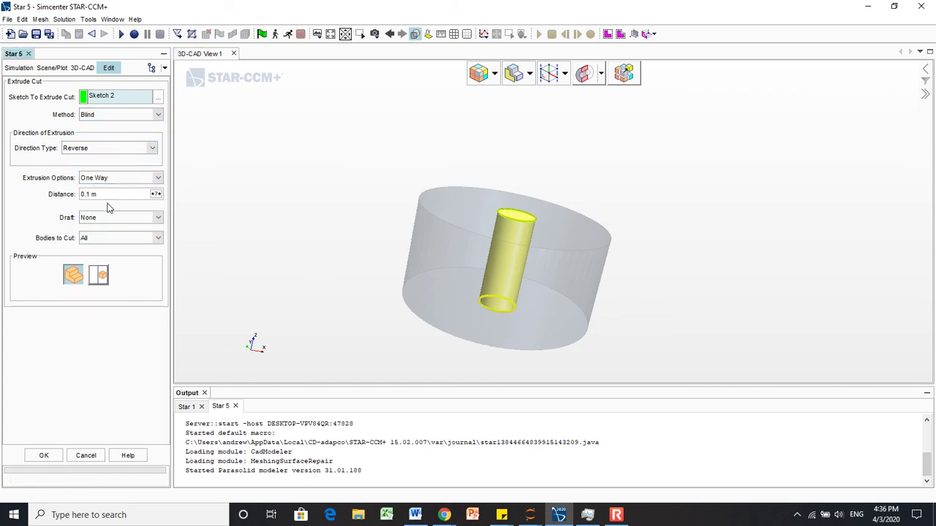
pyautogui.moveTo(370, 214)
pyautogui.mouseDown()
pyautogui.moveTo(372, 193)
pyautogui.moveTo(371, 206)
pyautogui.mouseUp()
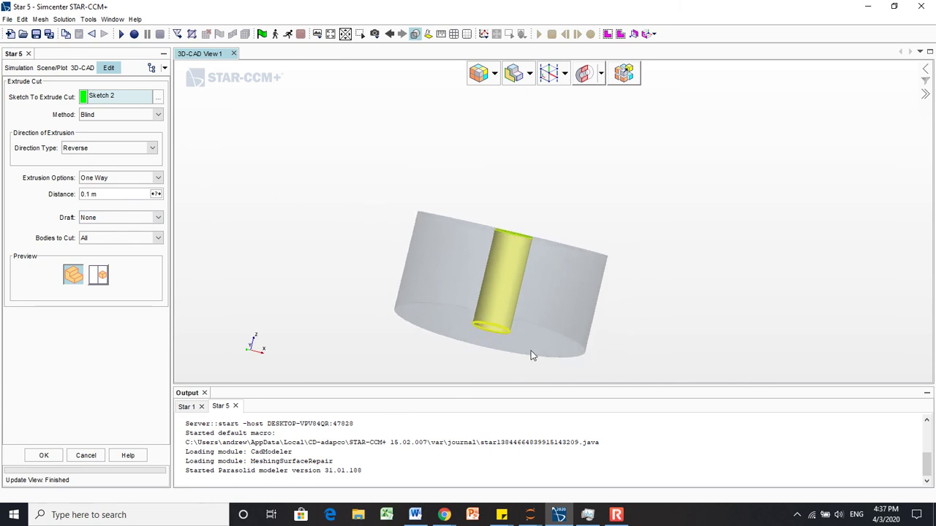
pyautogui.click(101, 195)
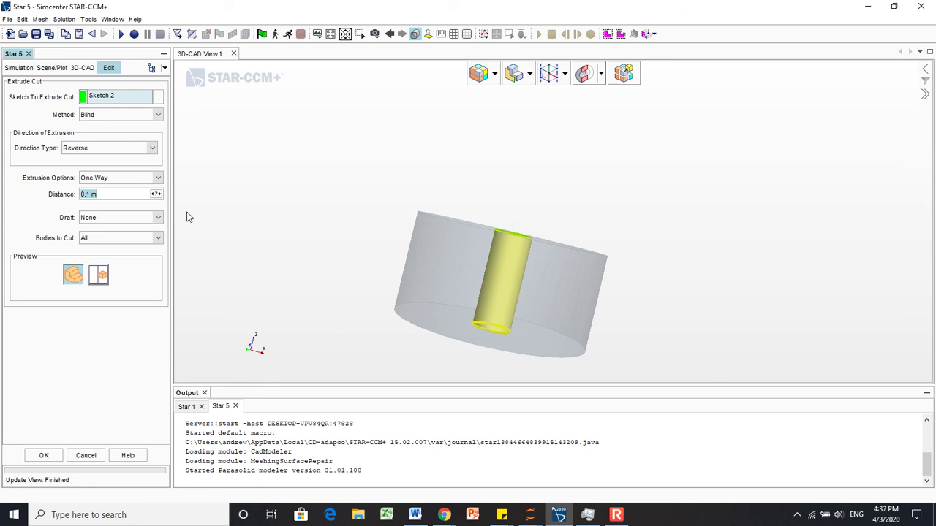
pyautogui.write('0.075 m')
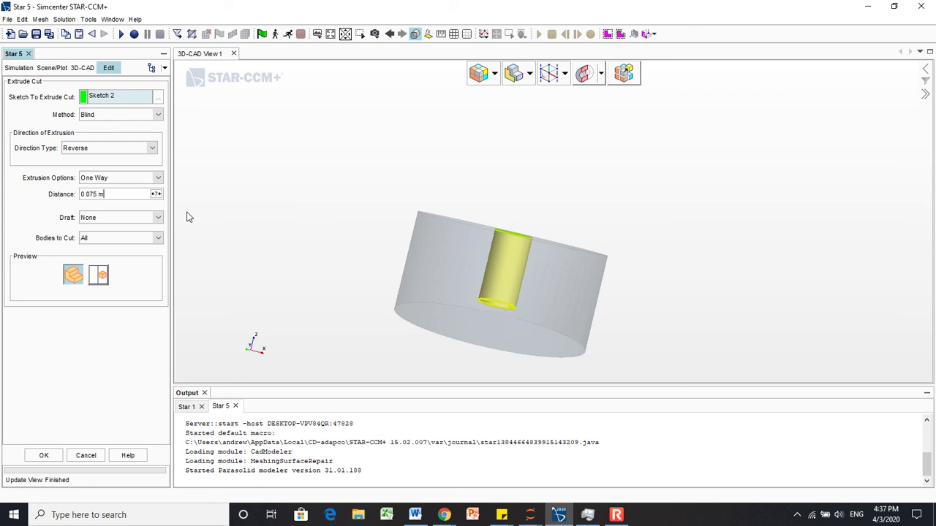
pyautogui.moveTo(503, 193); pyautogui.dragTo(514, 189)
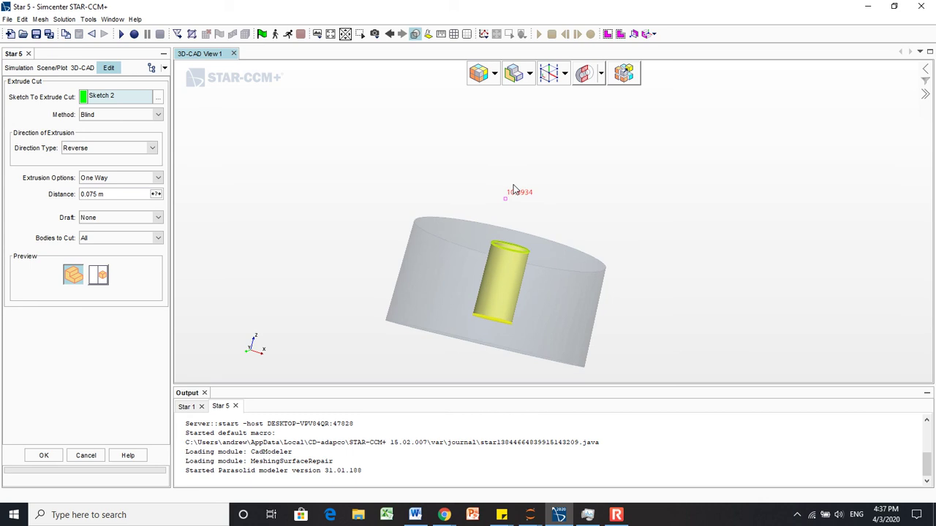
pyautogui.click(45, 456)
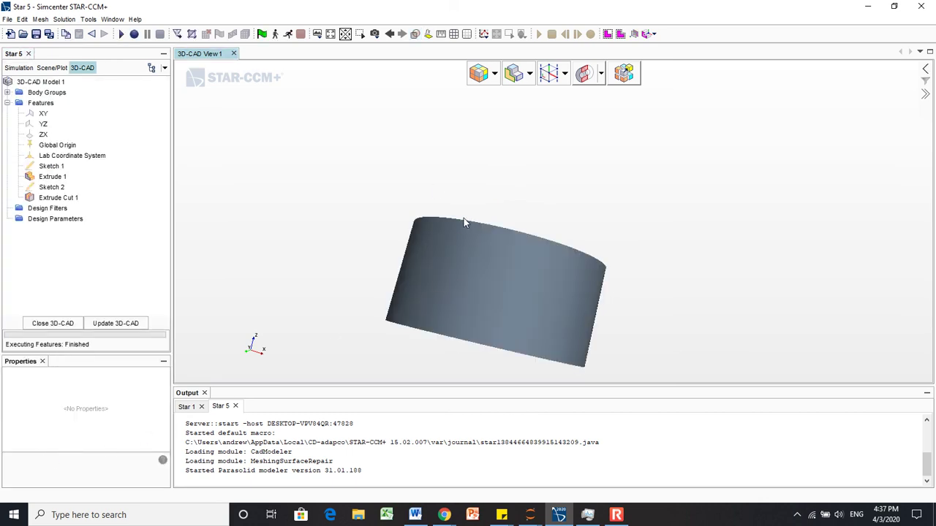
pyautogui.moveTo(464, 218); pyautogui.dragTo(439, 261)
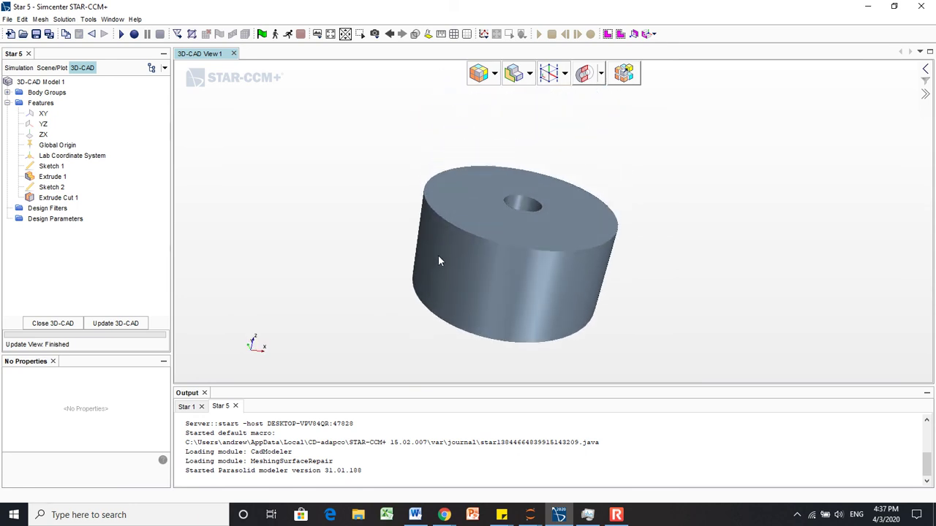
pyautogui.click(415, 34)
pyautogui.moveTo(484, 173); pyautogui.dragTo(489, 224)
pyautogui.click(414, 34)
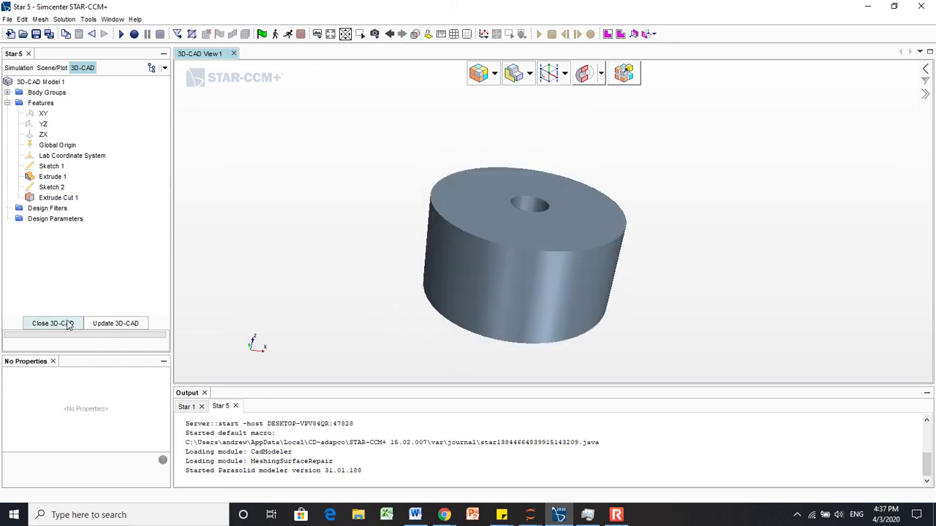
# Close the 3D-CAD editor and rename 3D-CAD Model 1 to 'water'.
pyautogui.click(67, 324)
pyautogui.click(17, 106)
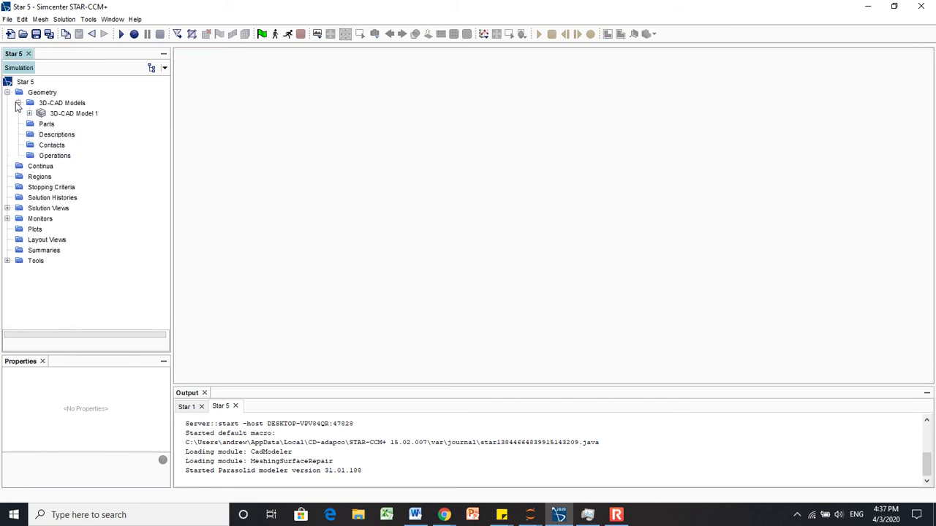
pyautogui.click(70, 115)
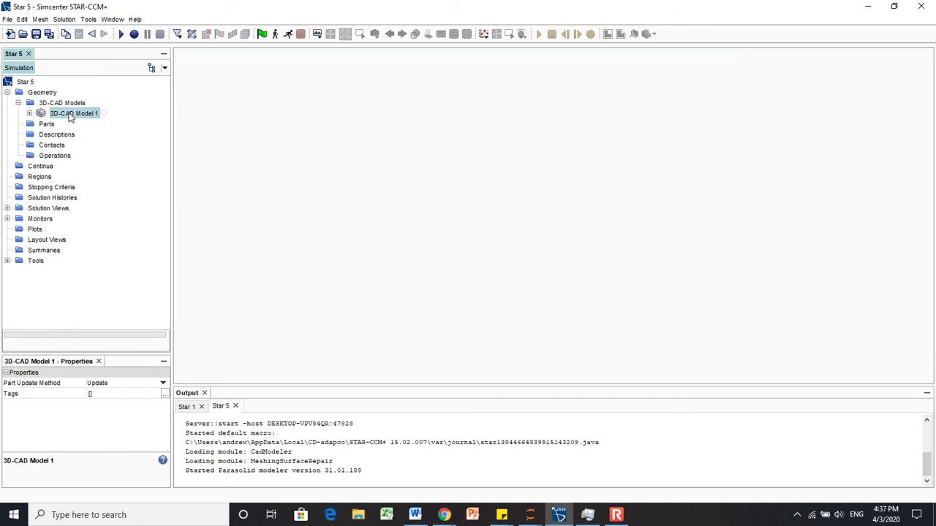
pyautogui.click(70, 114)
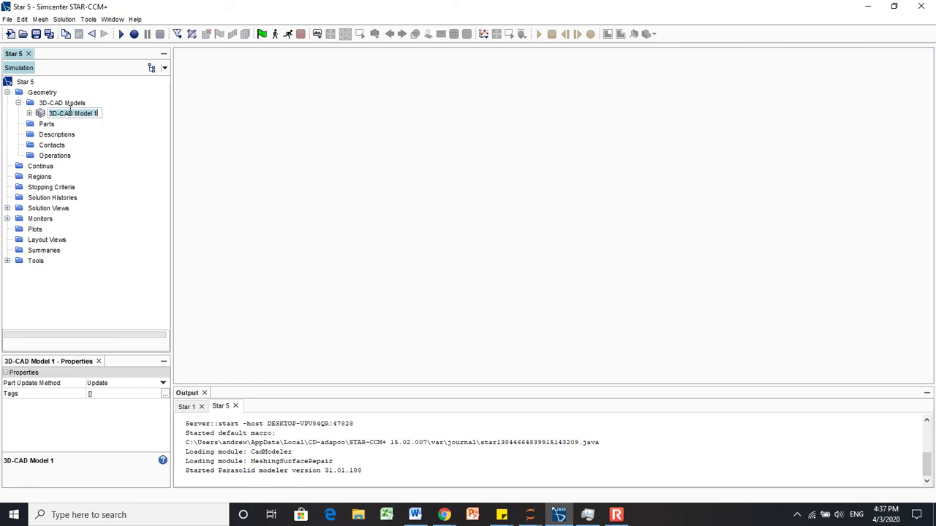
pyautogui.write('water')
pyautogui.press('Return')
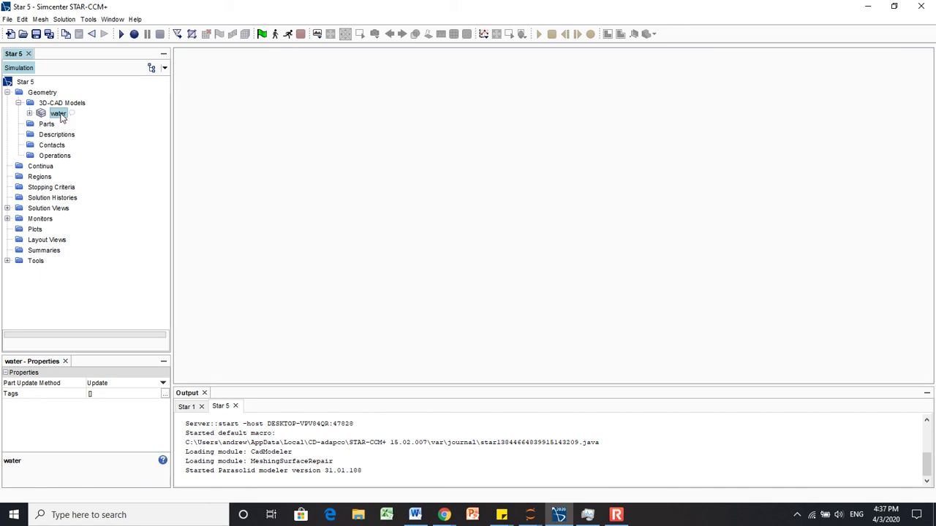
# Create a new geometry part from the water CAD model.
pyautogui.rightClick(63, 117)
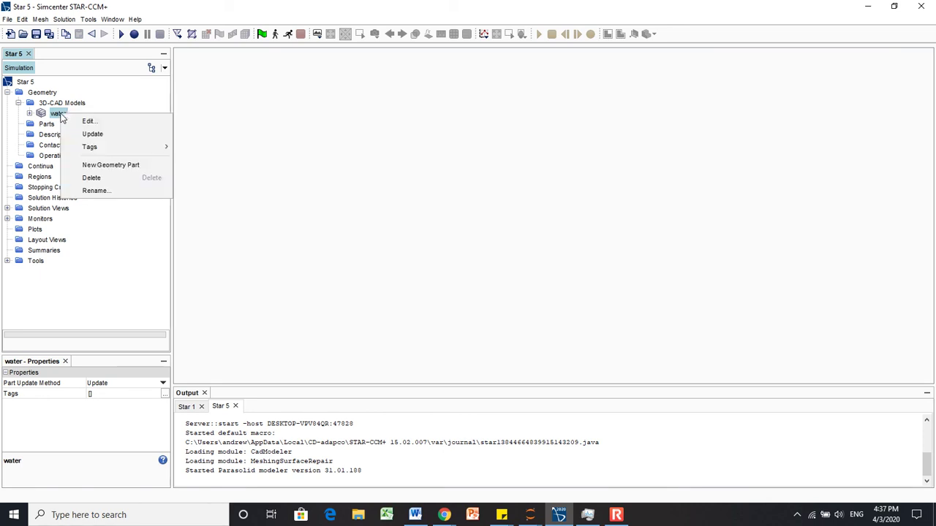
pyautogui.click(106, 168)
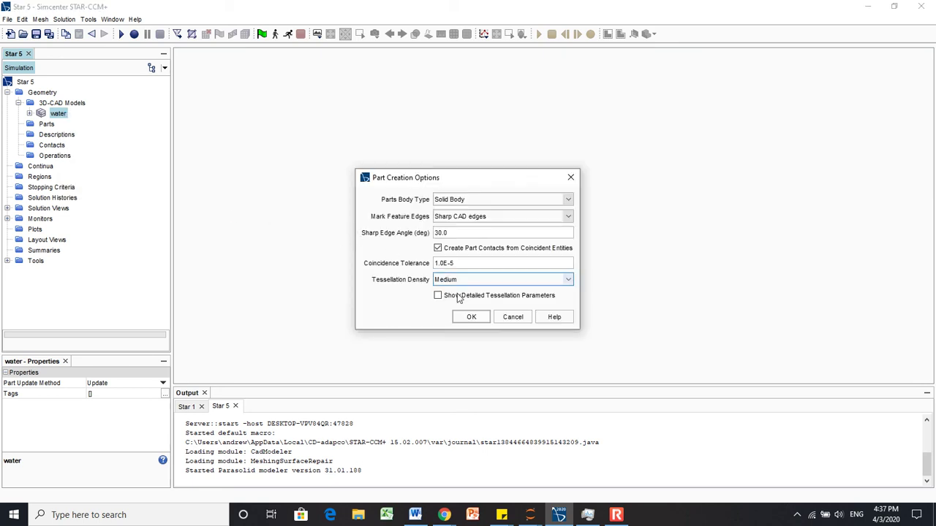
pyautogui.click(469, 318)
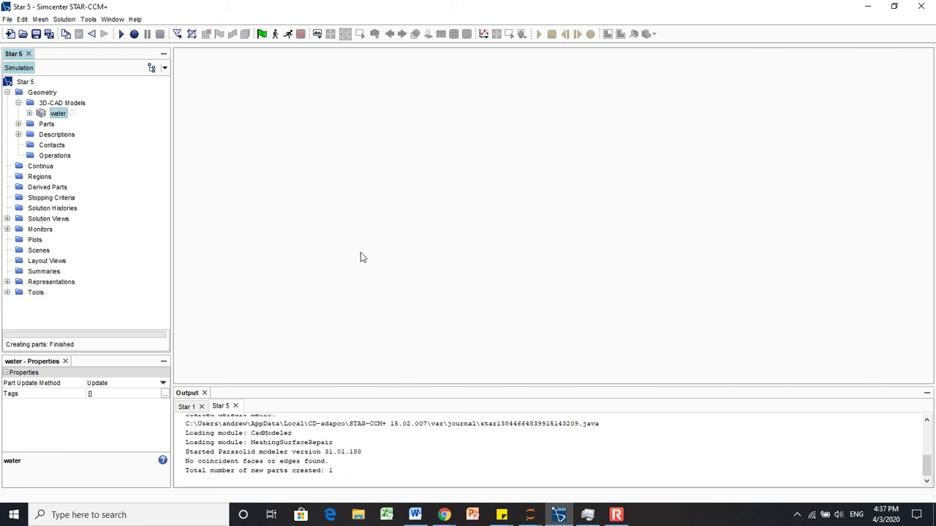
# Rename the new Body 1 part under Parts to 'water'.
pyautogui.click(18, 124)
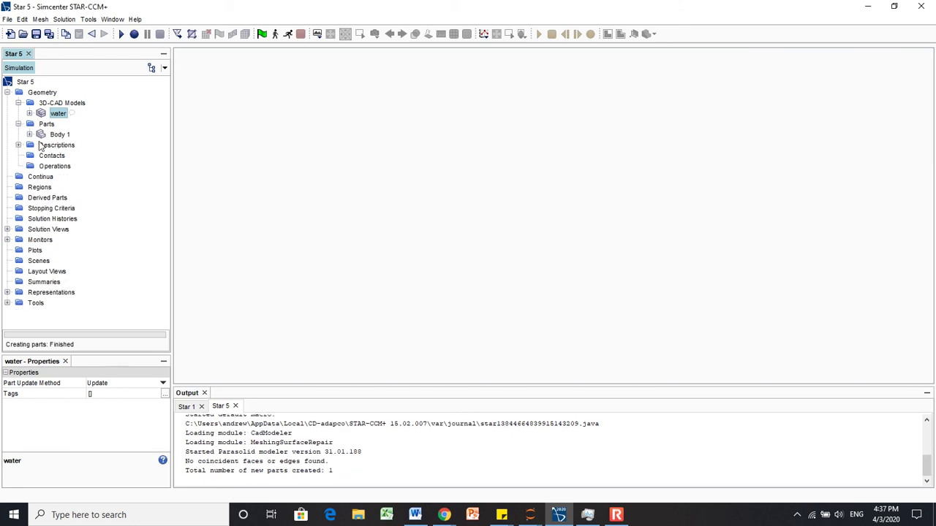
pyautogui.click(62, 136)
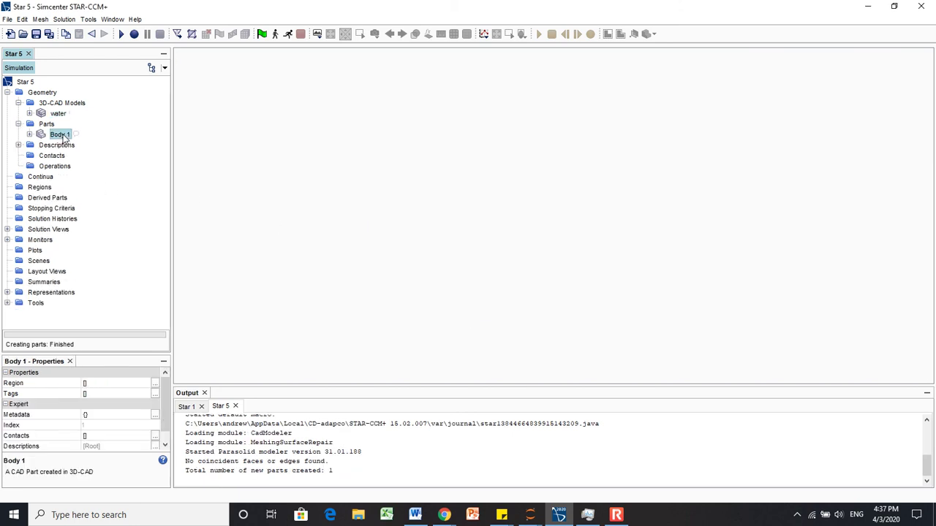
pyautogui.click(63, 136)
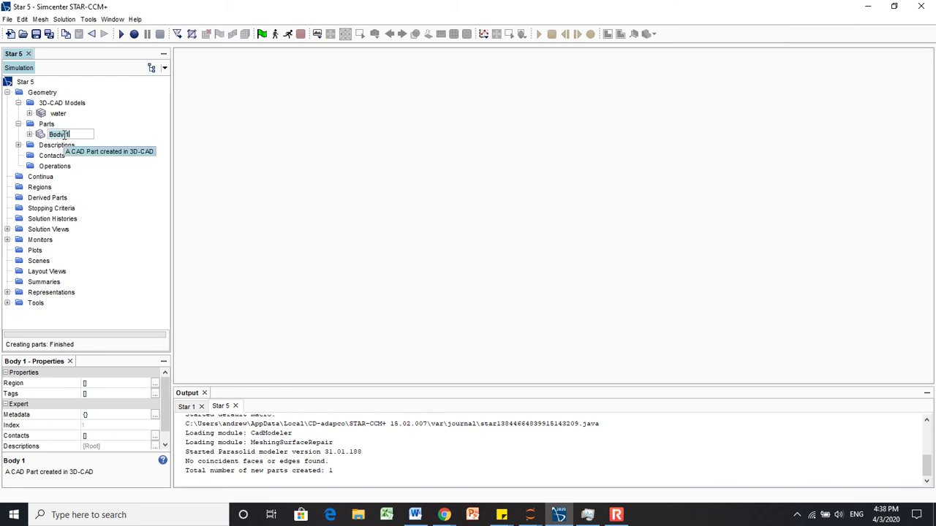
pyautogui.write('water')
pyautogui.press('Return')
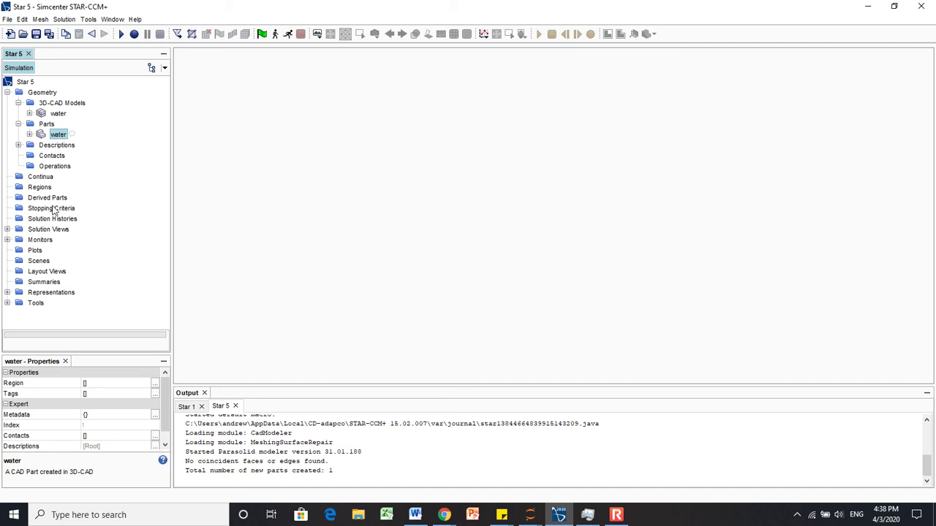
# Create Geometry Scene 1 and rotate it to show the cylinder's top face and hole.
pyautogui.click(41, 263)
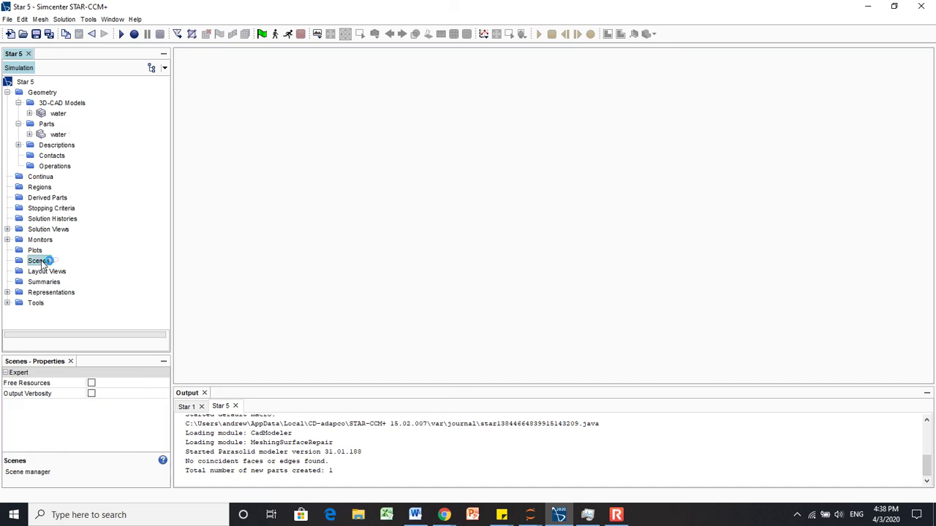
pyautogui.rightClick(35, 264)
pyautogui.moveTo(65, 267)
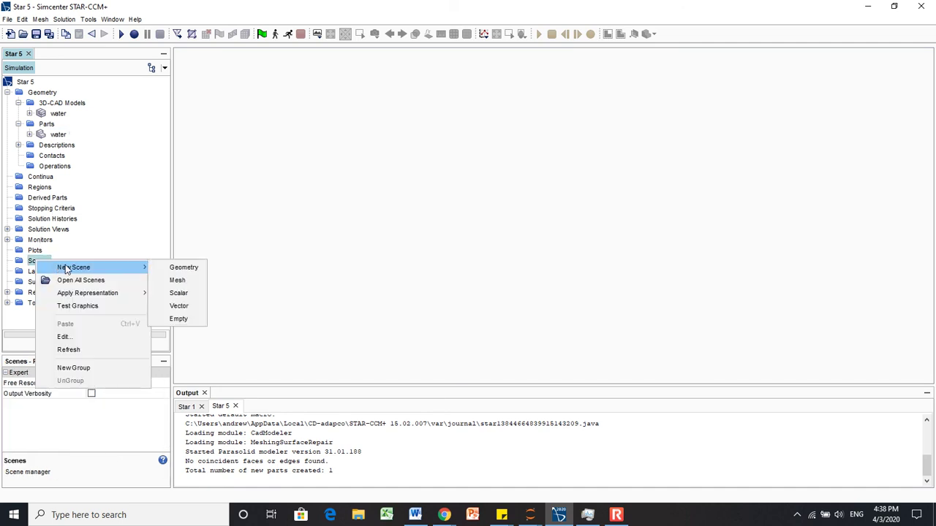
pyautogui.click(175, 267)
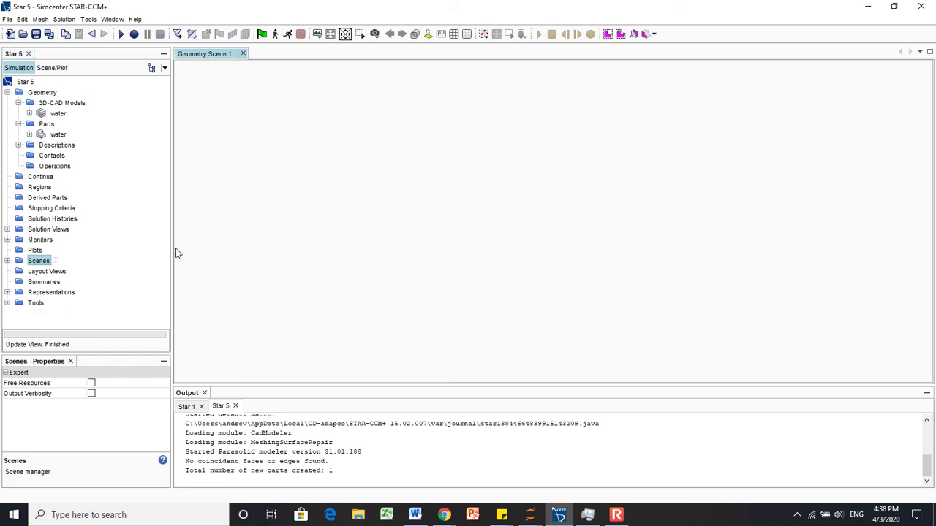
pyautogui.moveTo(435, 172); pyautogui.dragTo(496, 137)
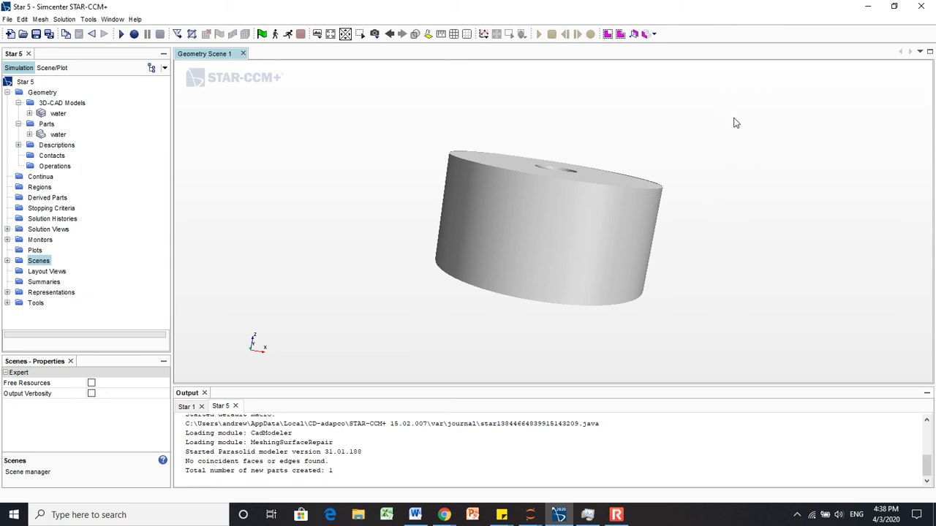
pyautogui.moveTo(724, 147); pyautogui.dragTo(711, 191)
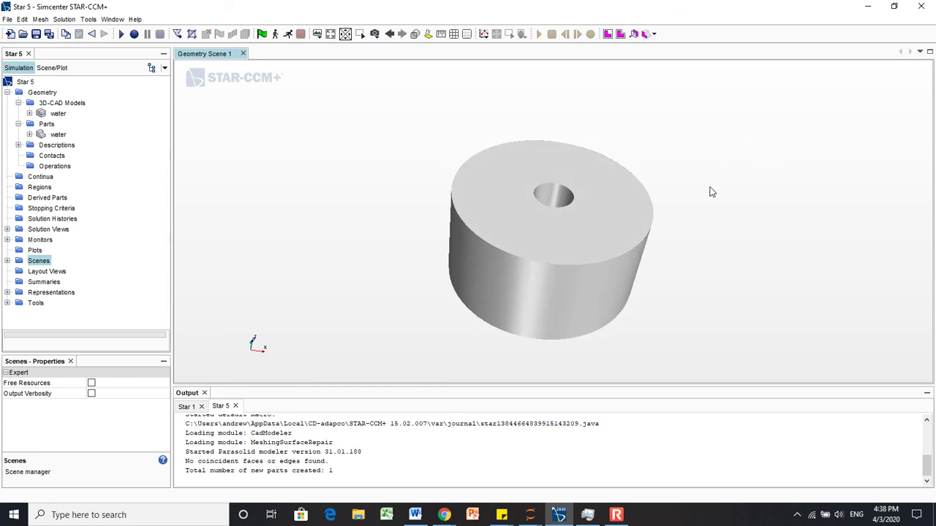
pyautogui.moveTo(620, 261); pyautogui.dragTo(629, 231)
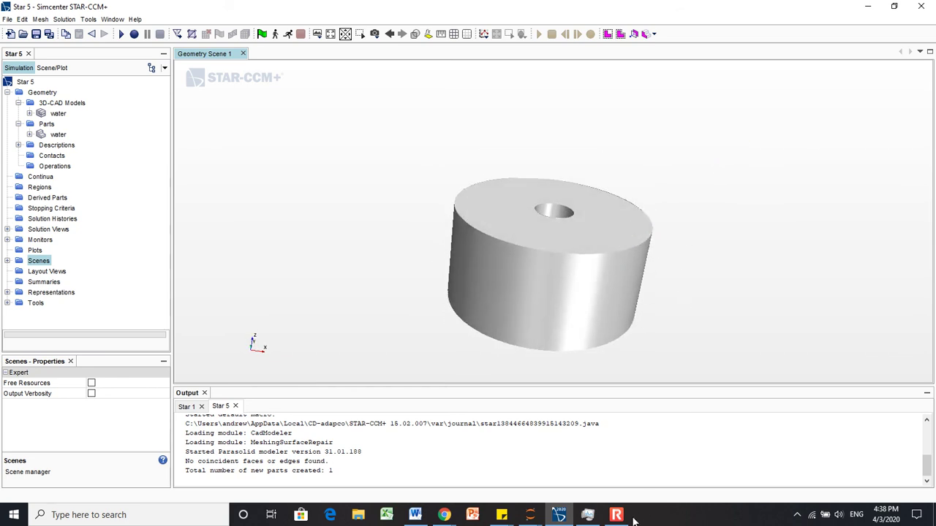